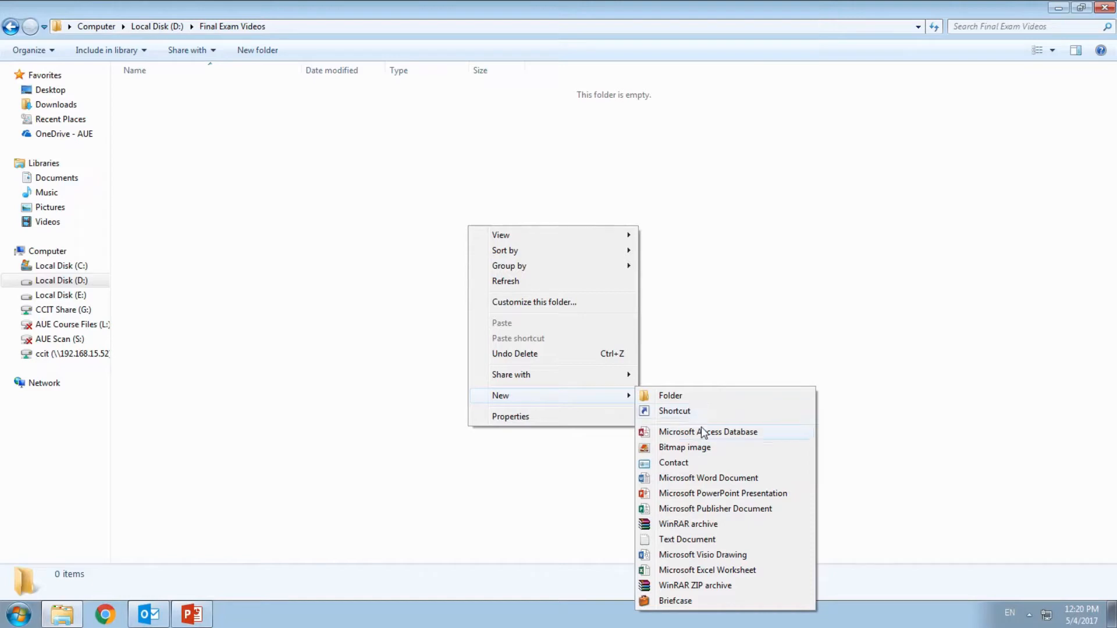
Step: Create a new Microsoft Access database named Inventory in the Final Exam Videos folder
left_click(763, 434)
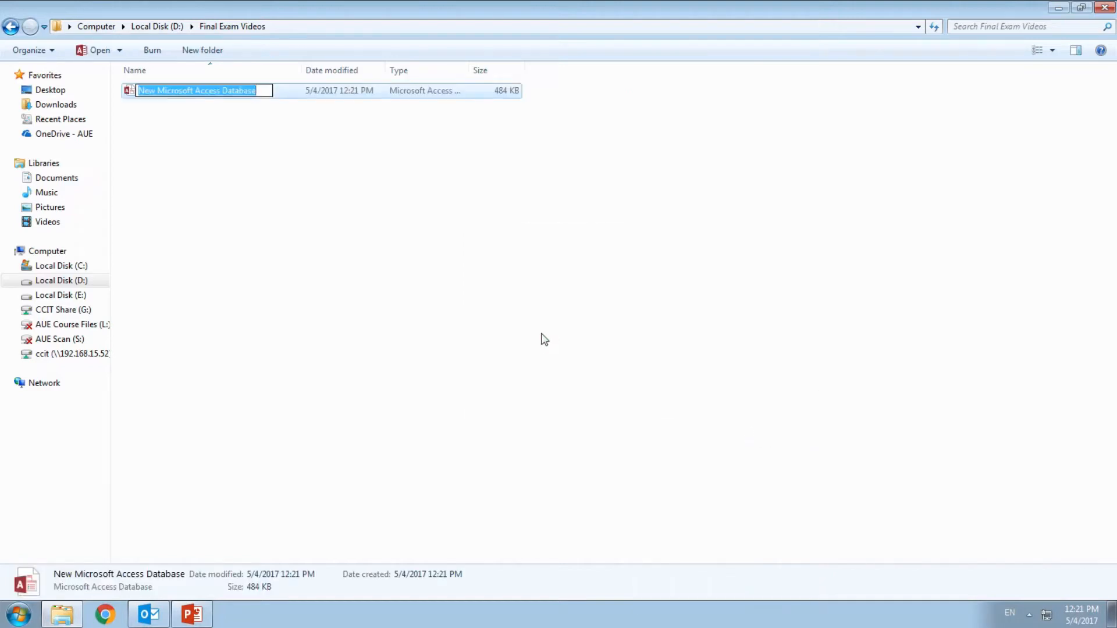
type("In")
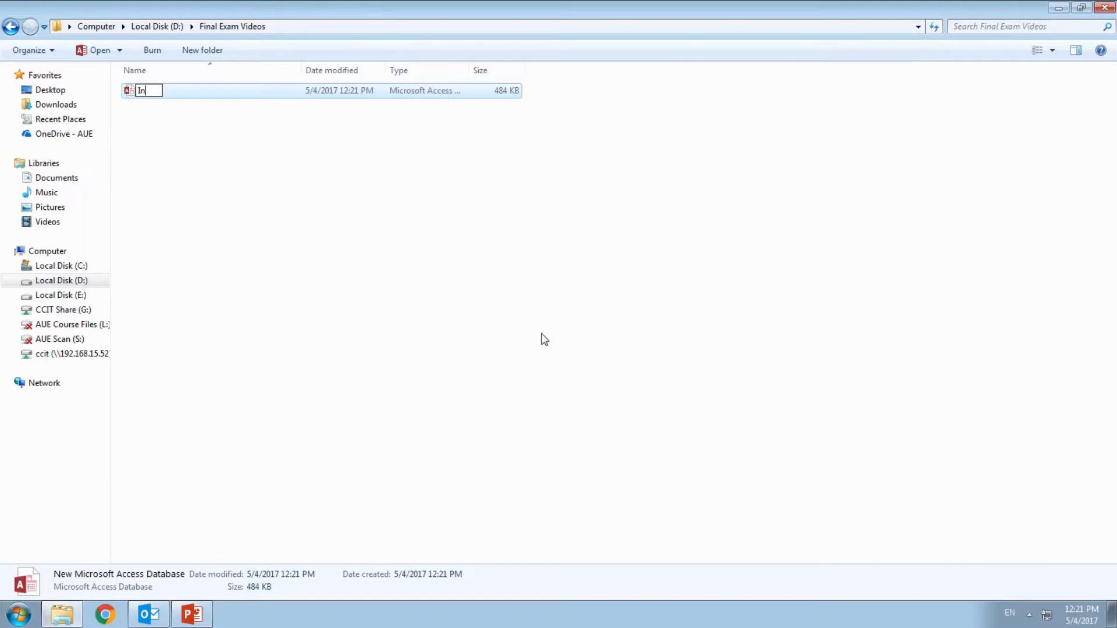
type("ventory")
left_click(252, 192)
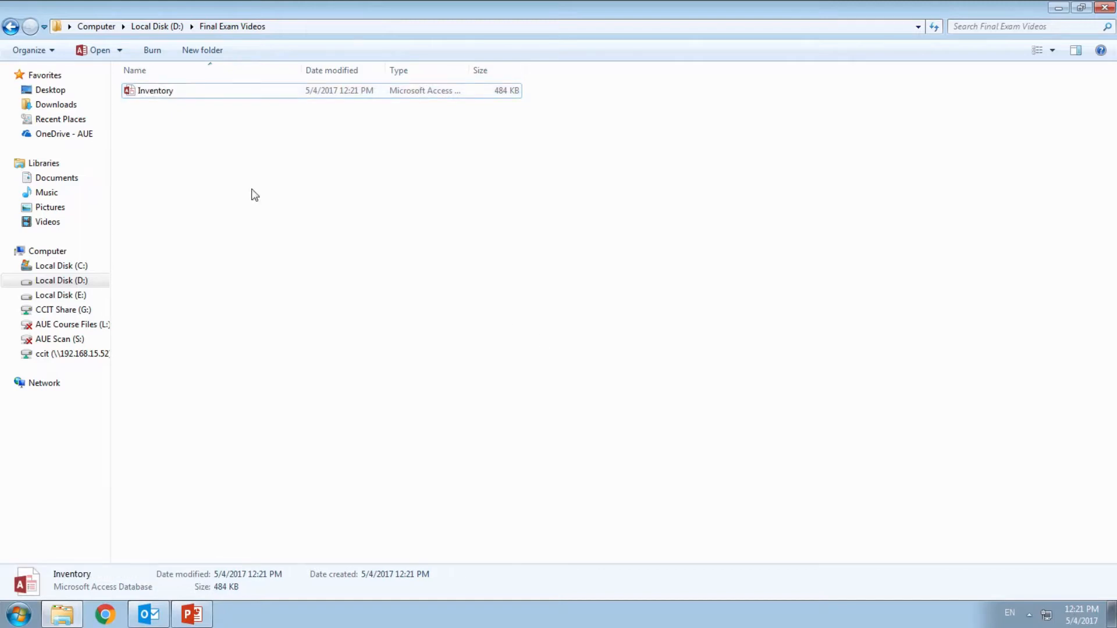
Step: Open the Inventory database in Access and enable its blocked content
double_click(200, 92)
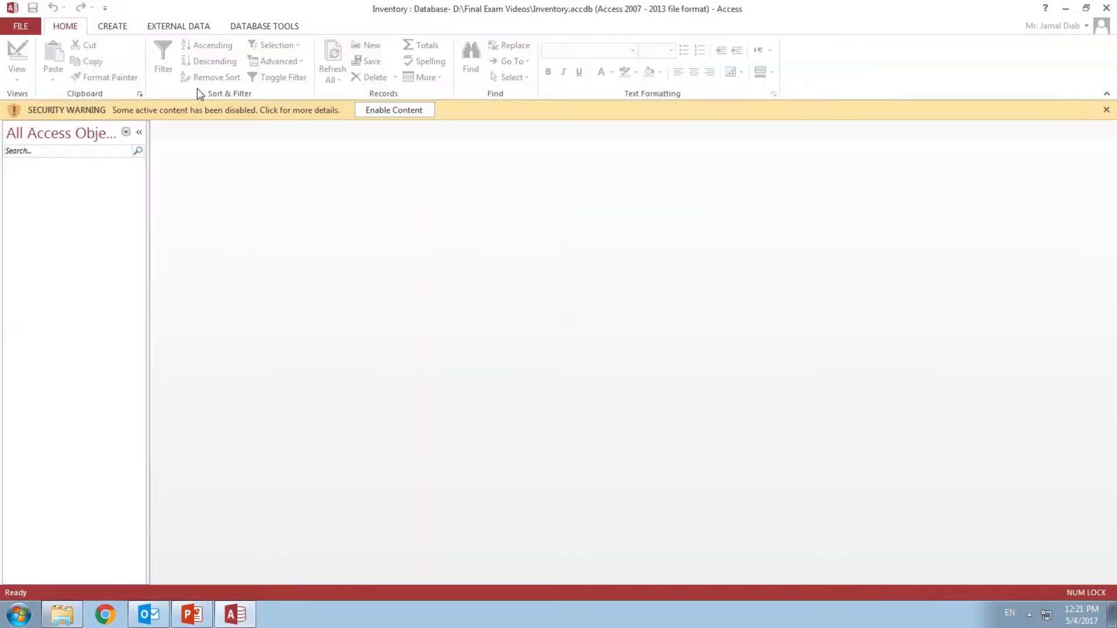
left_click(417, 115)
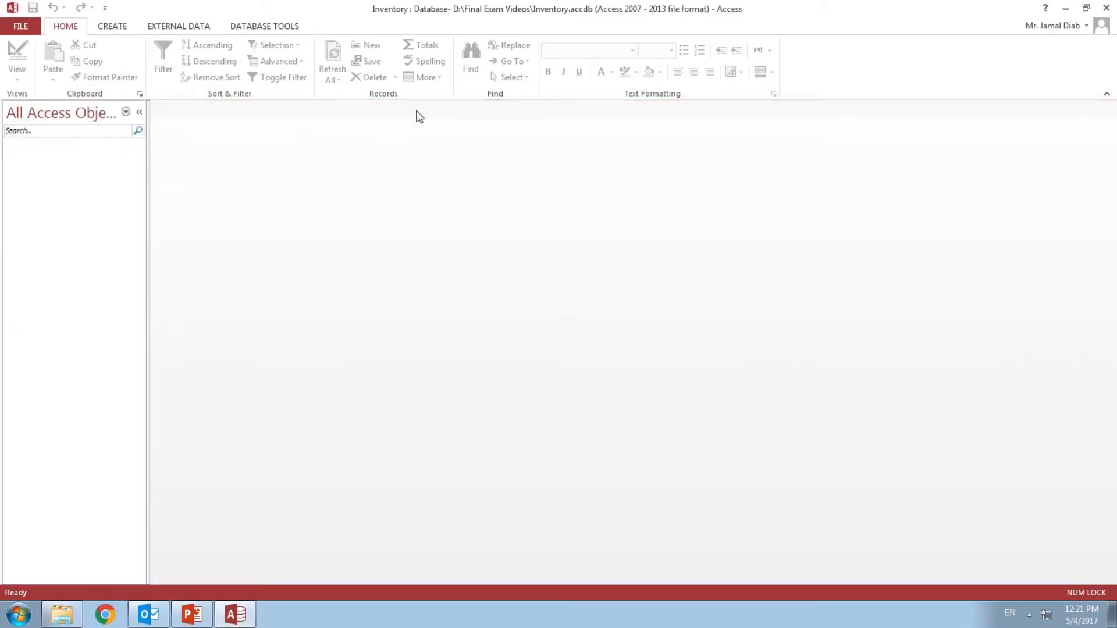
Step: Start a new table in design view and add a SupplierID field with the Number data type
left_click(117, 29)
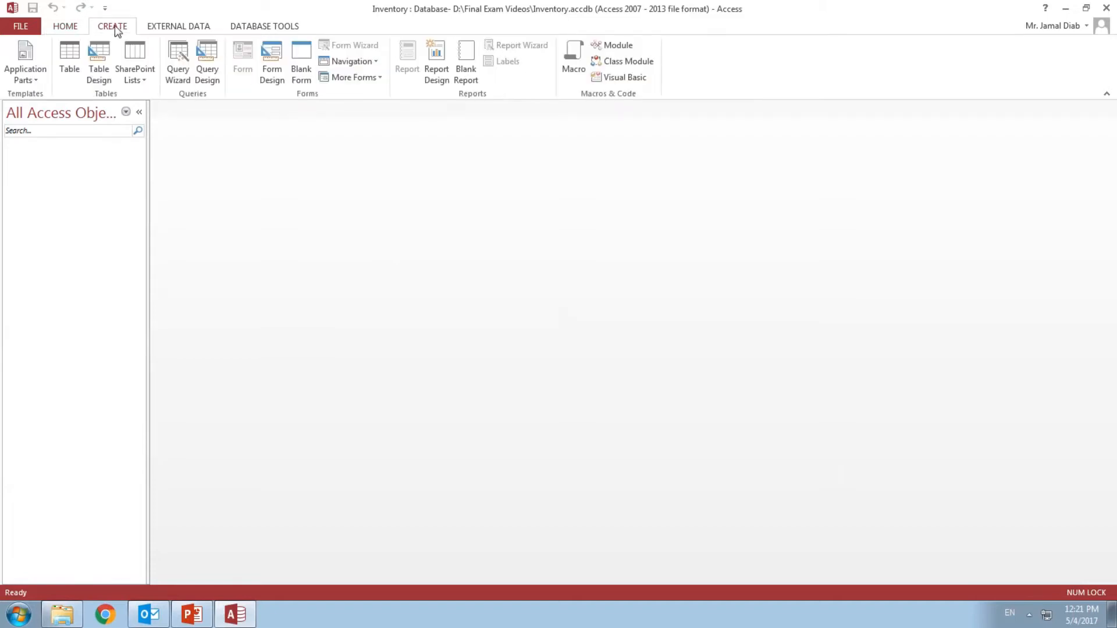
left_click(102, 65)
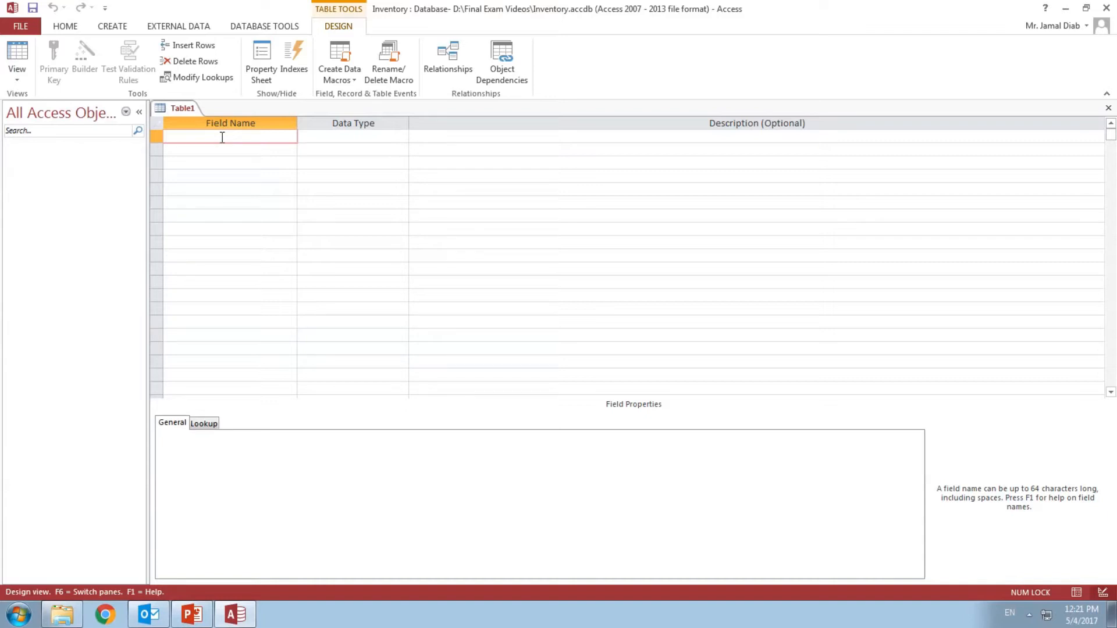
type("SupplierID")
key("Tab")
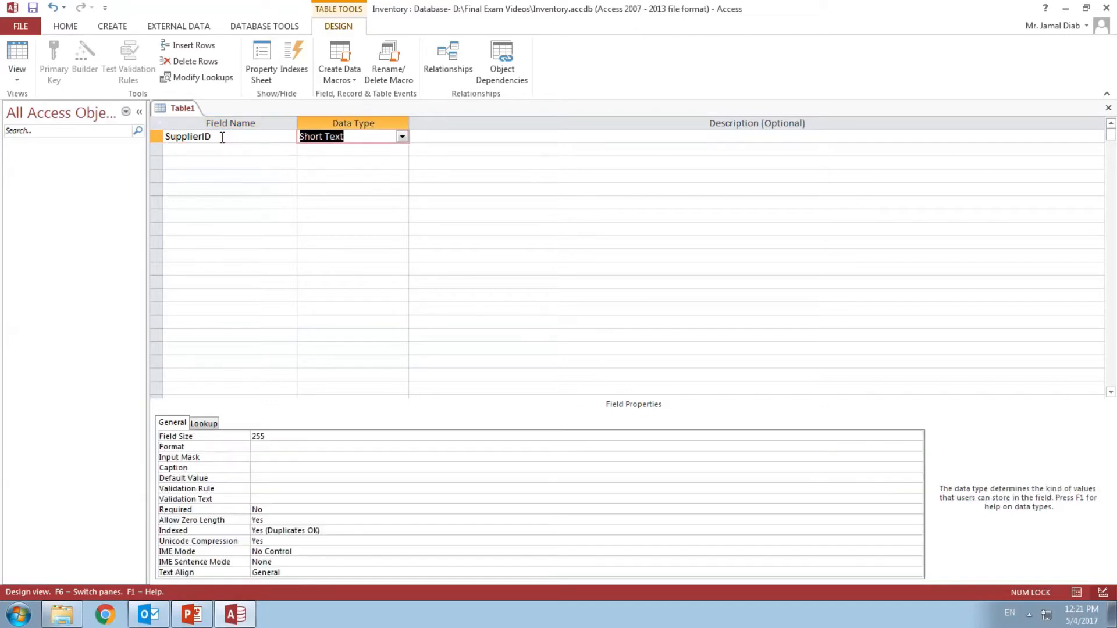
type("number")
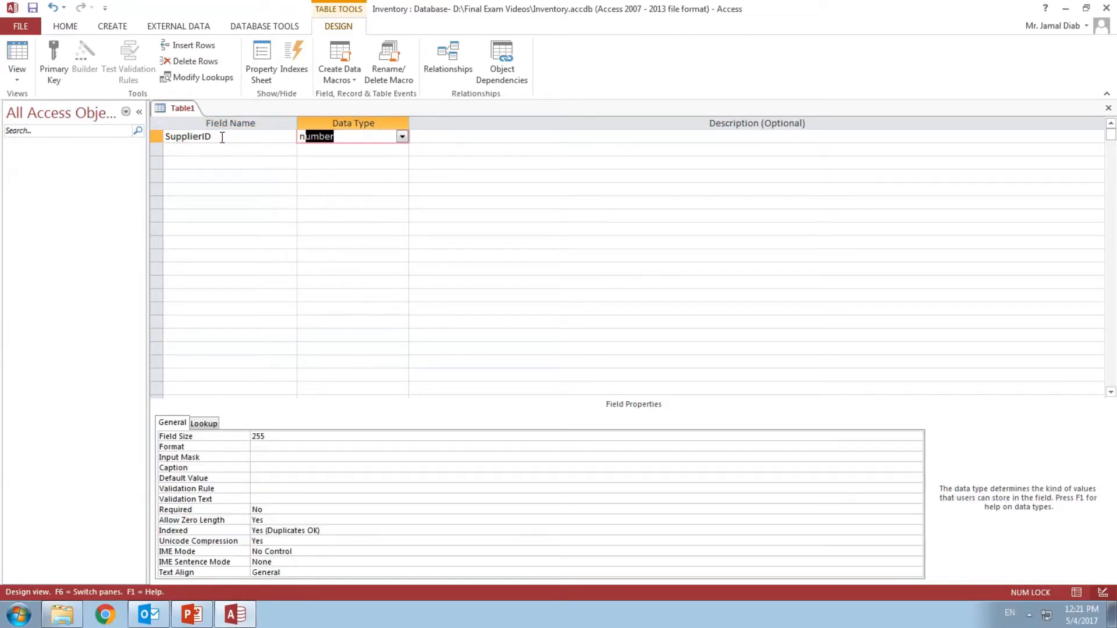
Step: Add a Short Text field SupplierName with field size 40 and make it required
left_click(234, 151)
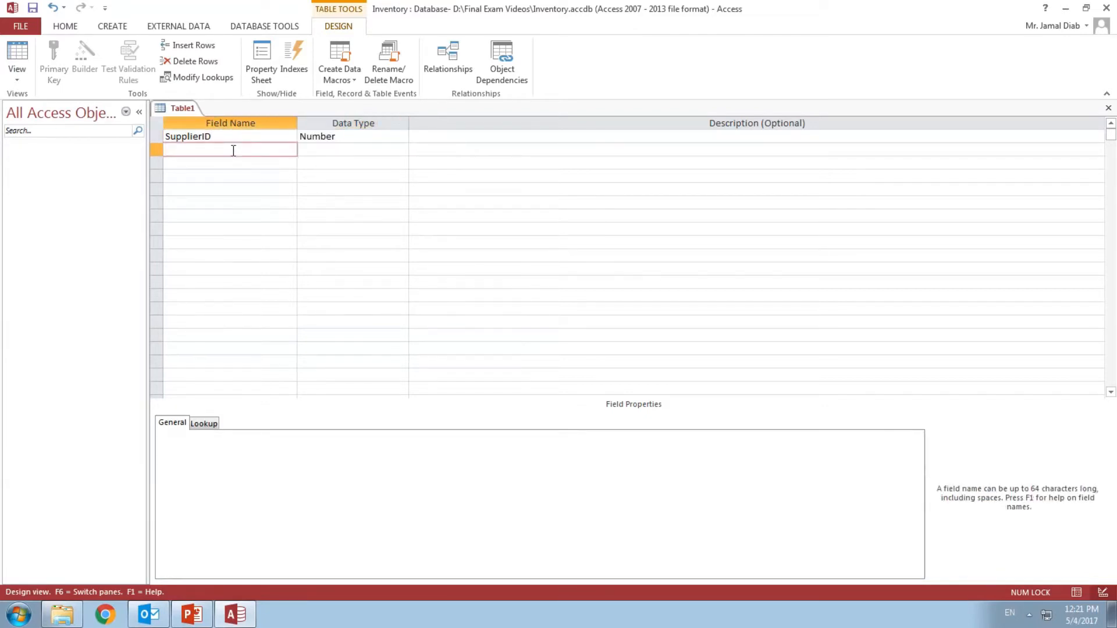
type("SupplierName")
key("Tab")
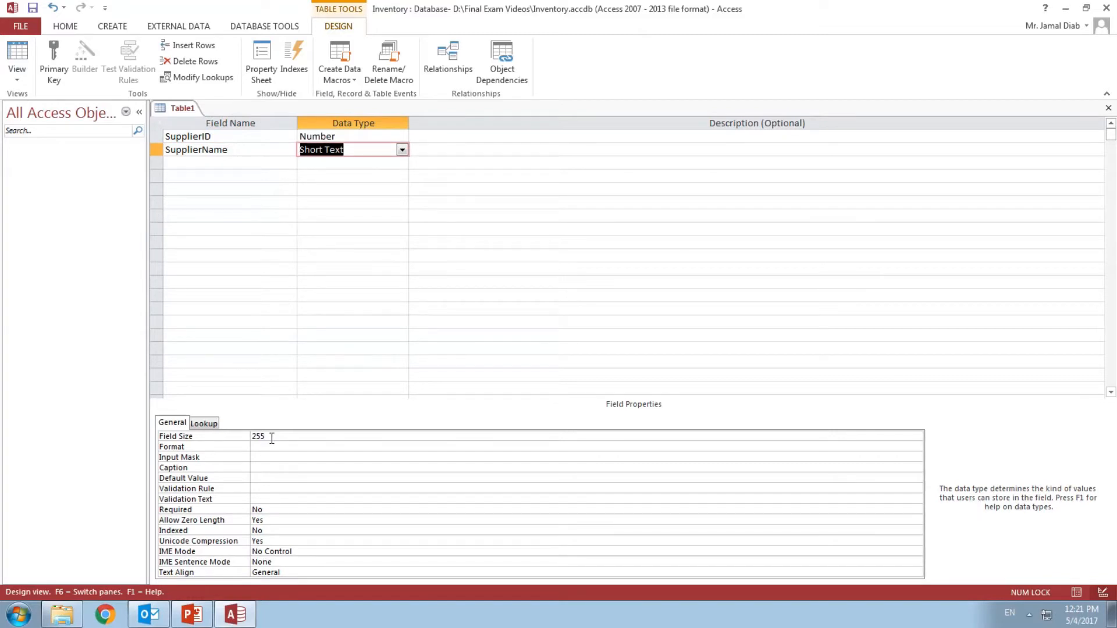
left_click_drag(272, 438, 248, 433)
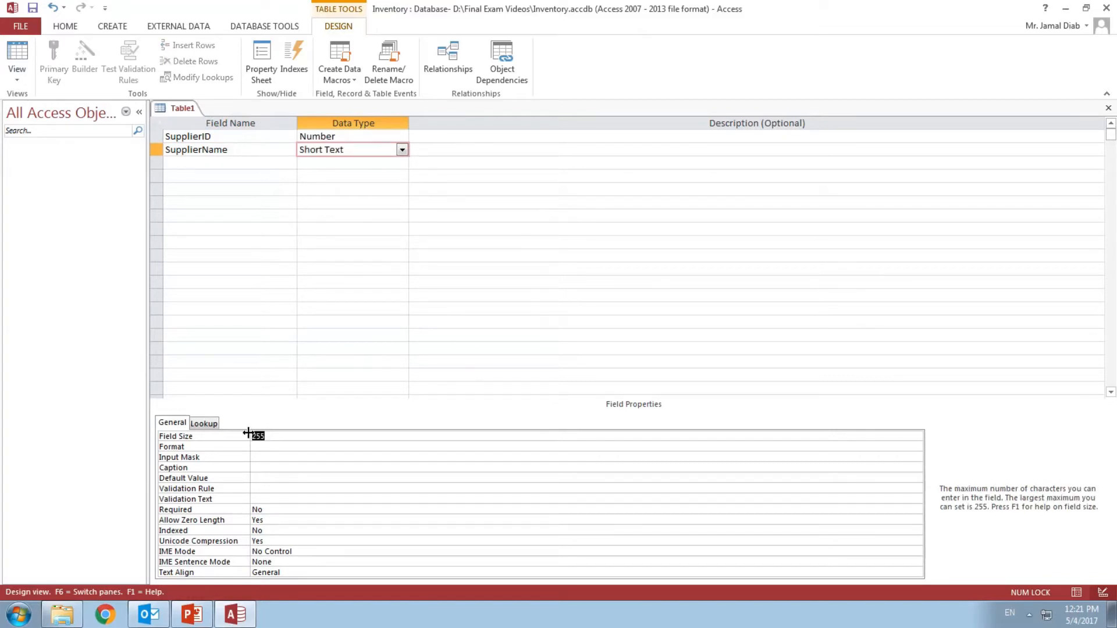
type("40")
double_click(266, 510)
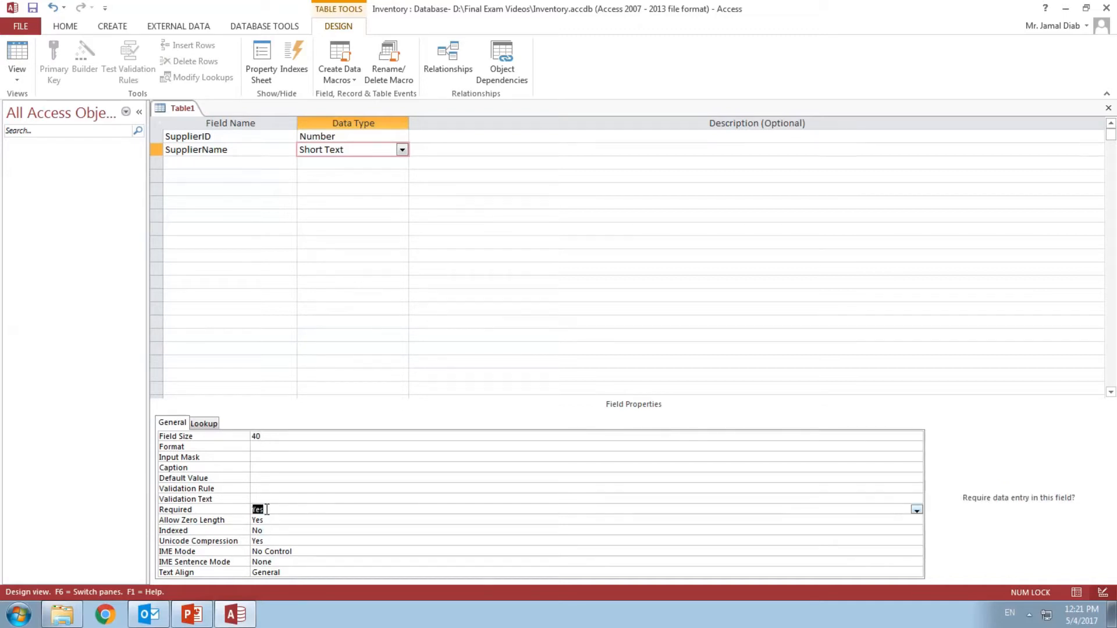
Step: Add a Short Text field SupplierEmirate with field size 25 and make it required
left_click(242, 167)
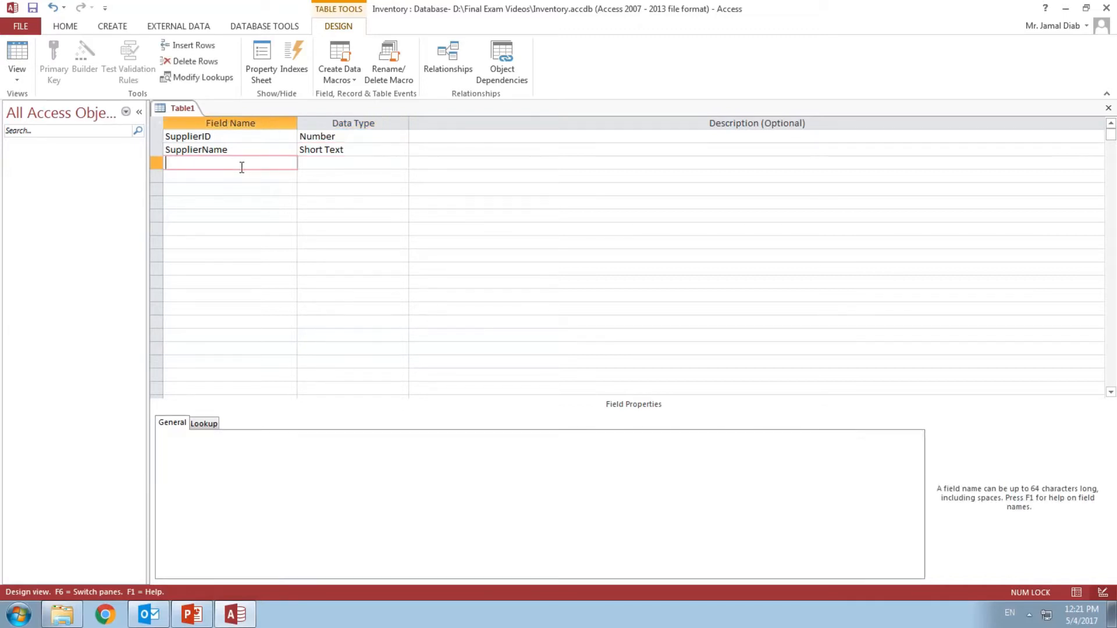
type("SupplierEmirate")
key("Tab")
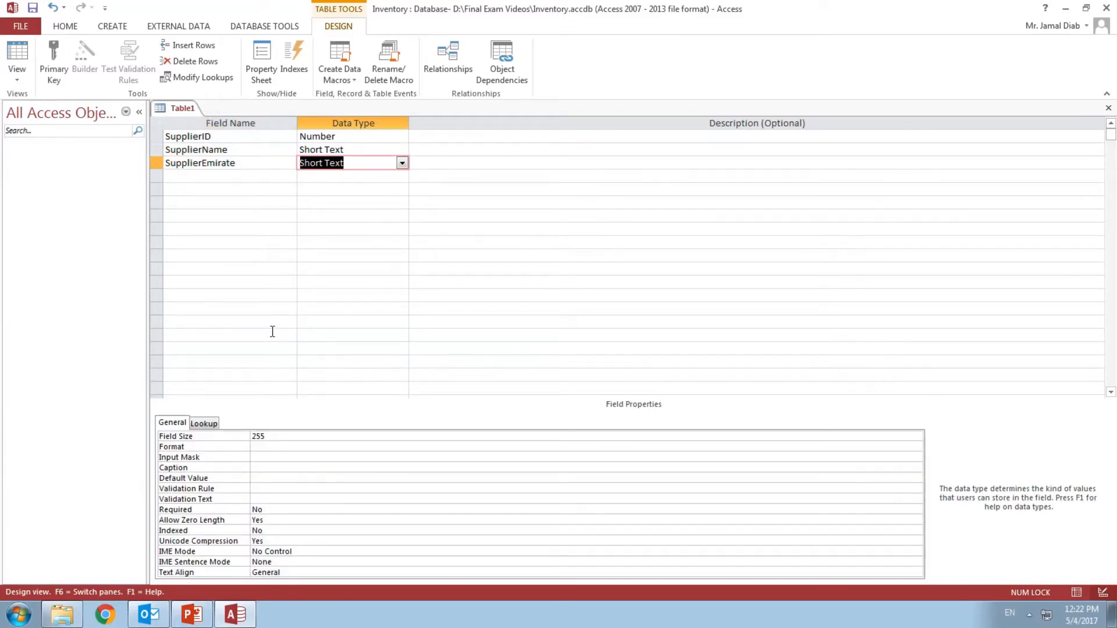
left_click(273, 435)
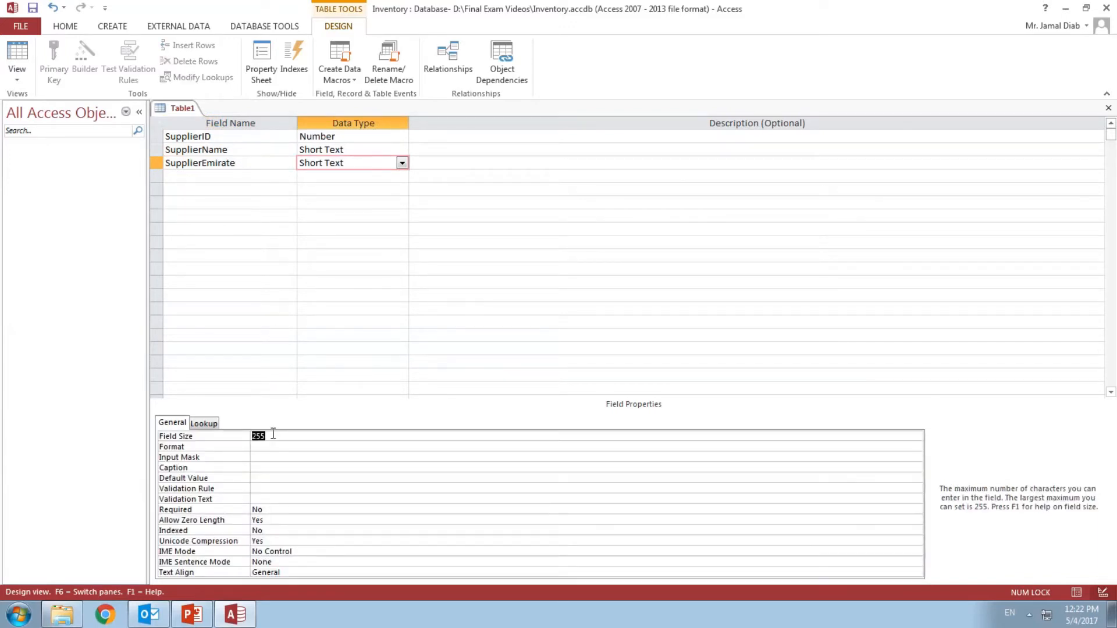
type("25")
double_click(288, 509)
Step: Add a Short Text field SupplierPhone with field size 30 and make it required
left_click(214, 176)
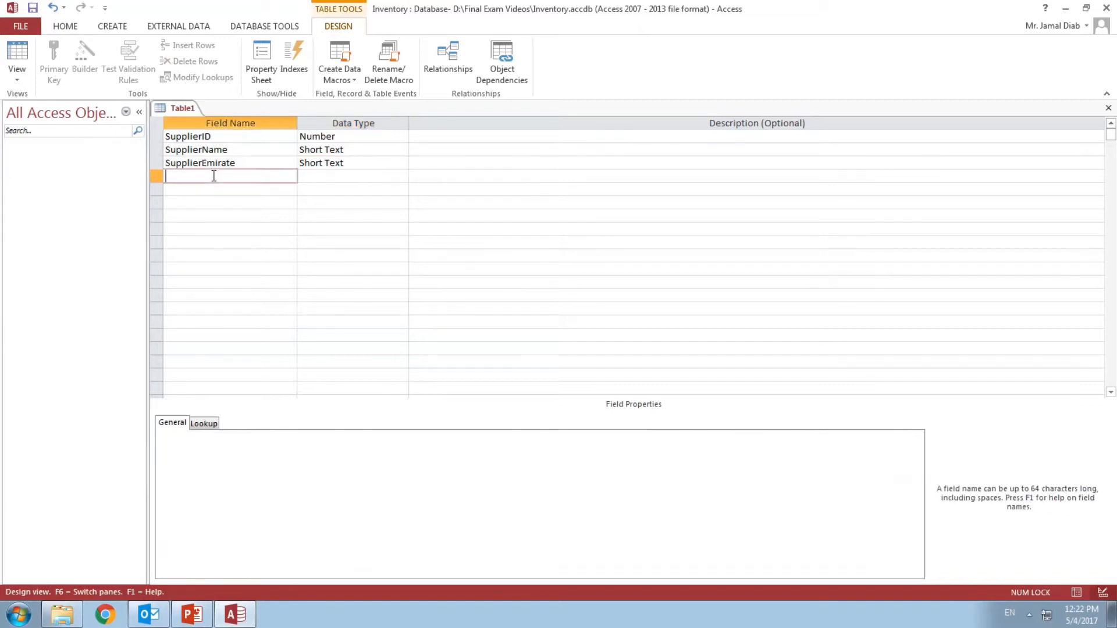
type("Suppli")
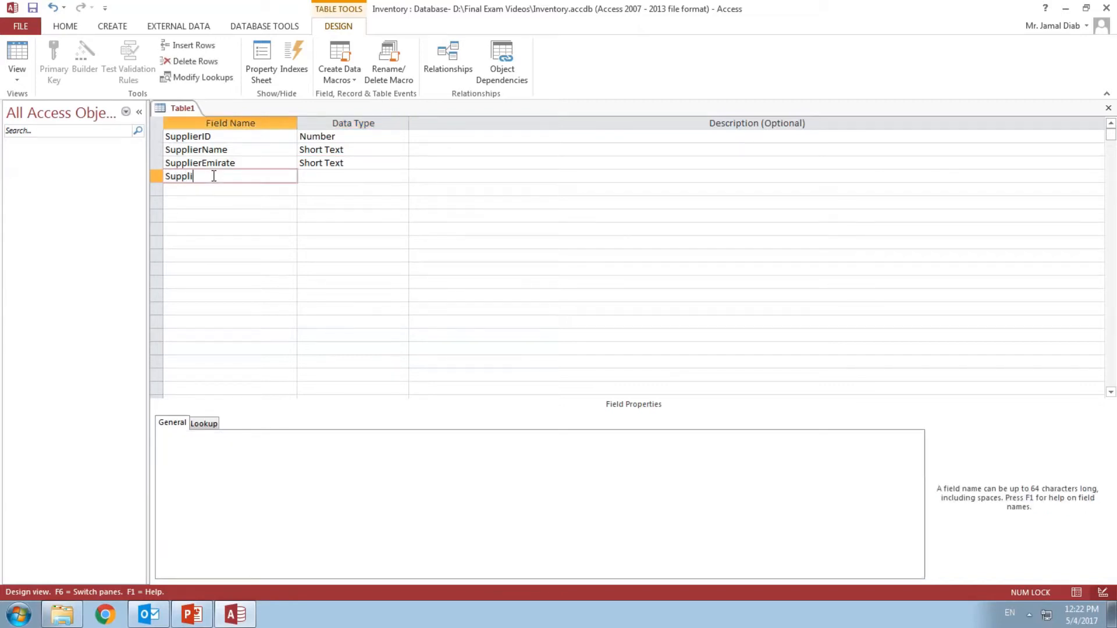
type("erPhone")
key("Tab")
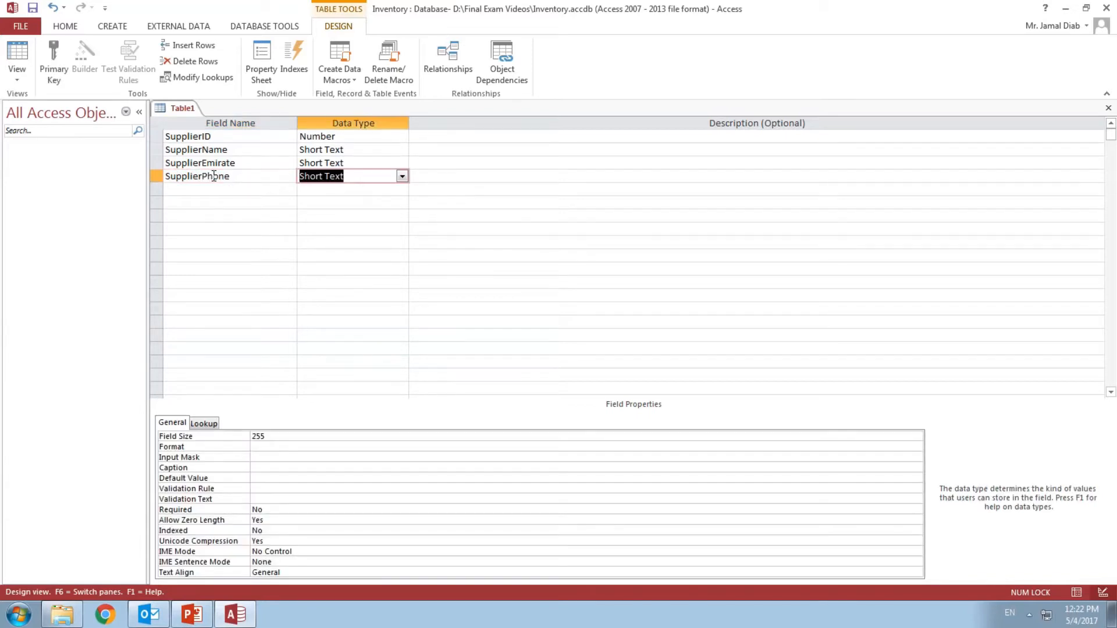
double_click(267, 439)
type("30")
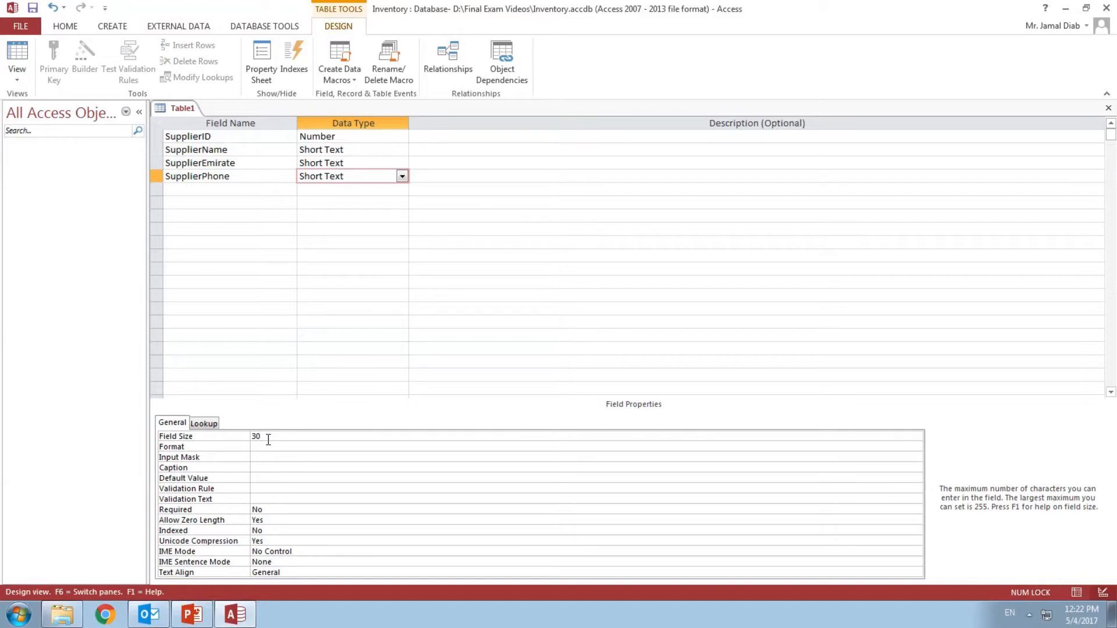
double_click(275, 515)
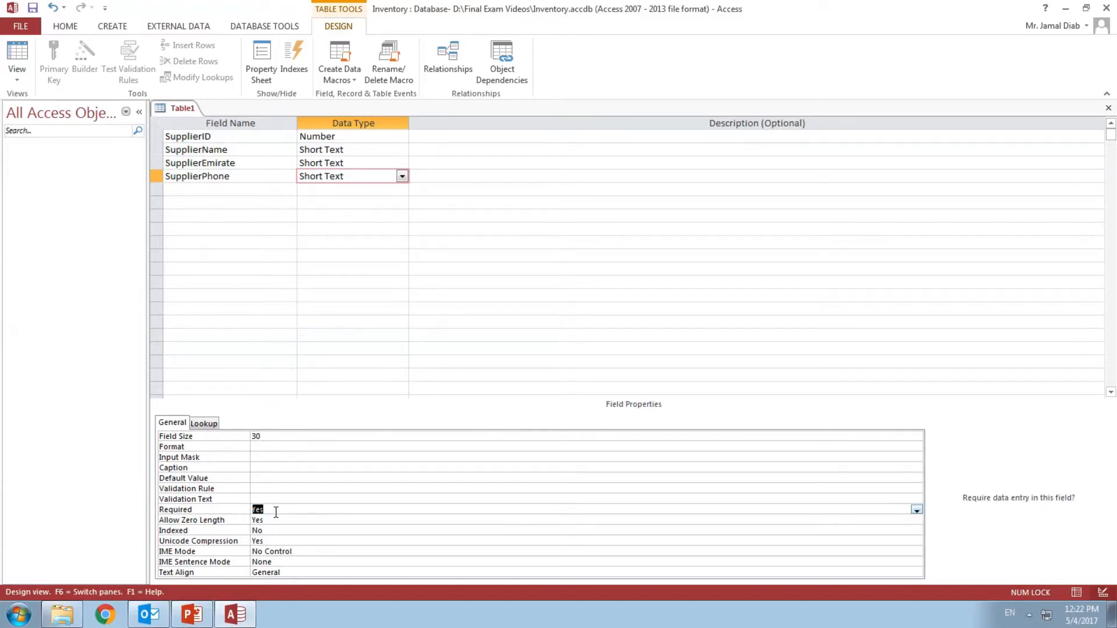
Step: Set the SupplierID field as the table's primary key
left_click(218, 136)
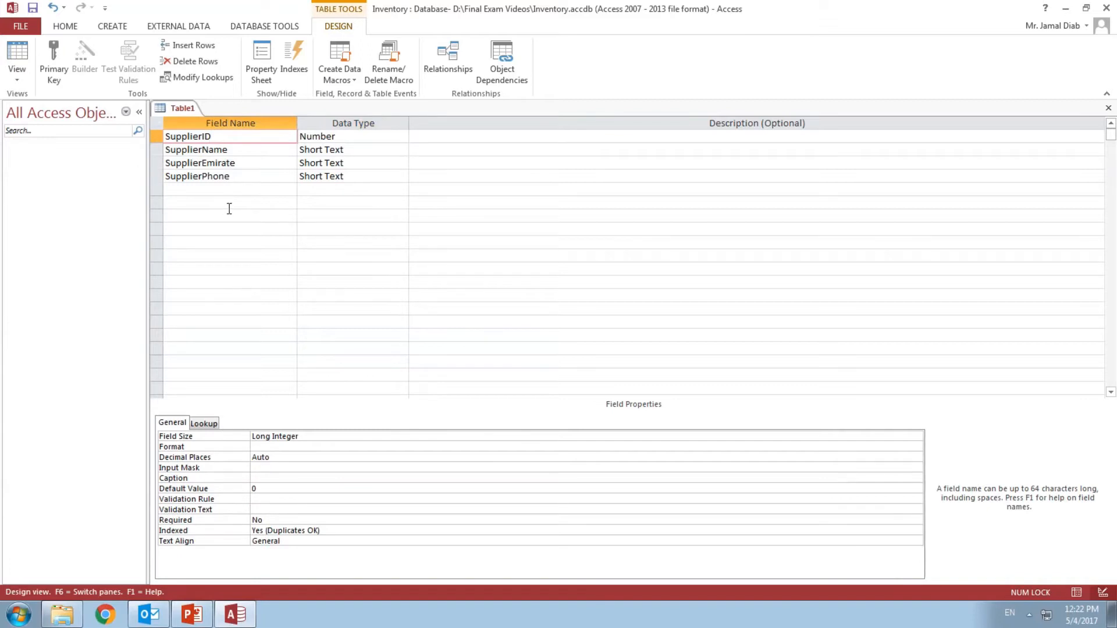
right_click(174, 137)
left_click(205, 146)
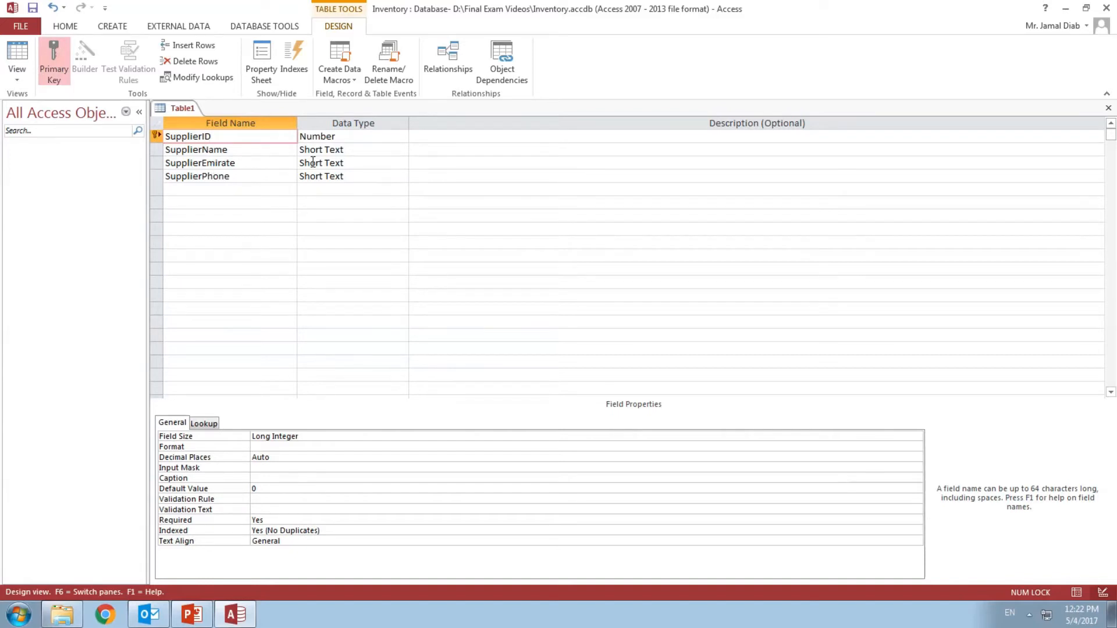
Step: Check the properties of the three text fields, save the table as Suppliers and close it
left_click(254, 149)
left_click(255, 164)
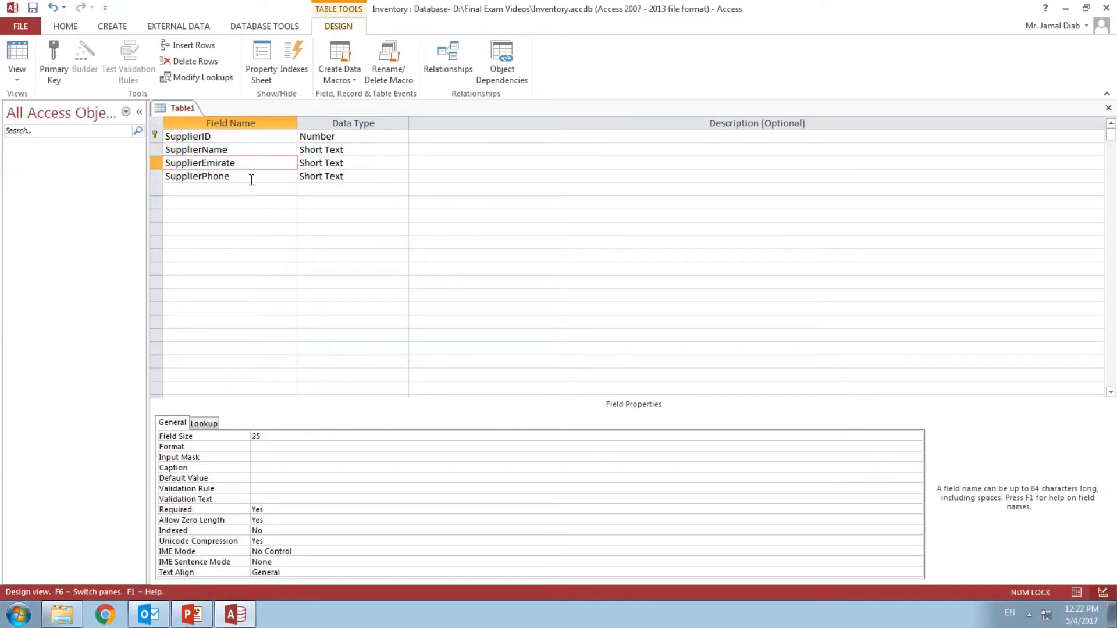
left_click(252, 177)
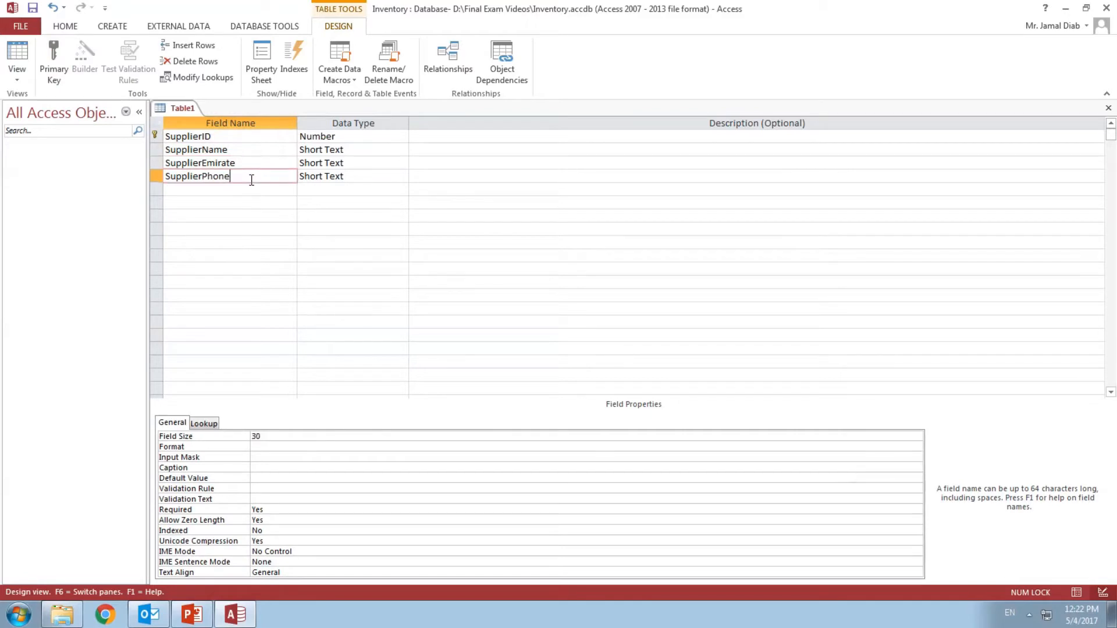
right_click(186, 111)
left_click(205, 117)
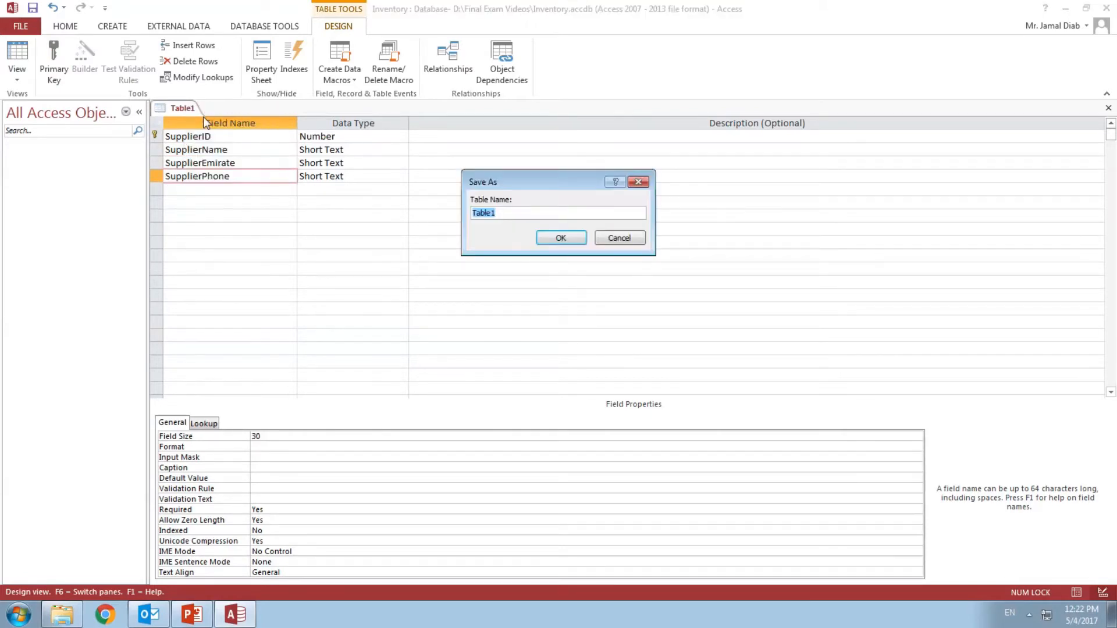
type("Suppliers")
left_click(562, 238)
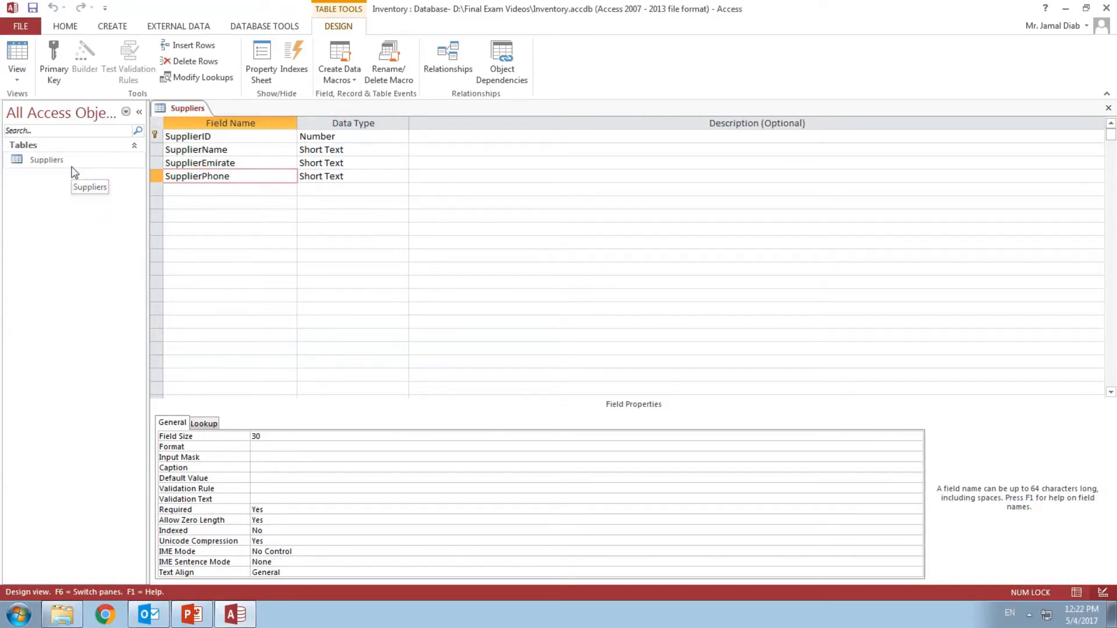
left_click(1109, 108)
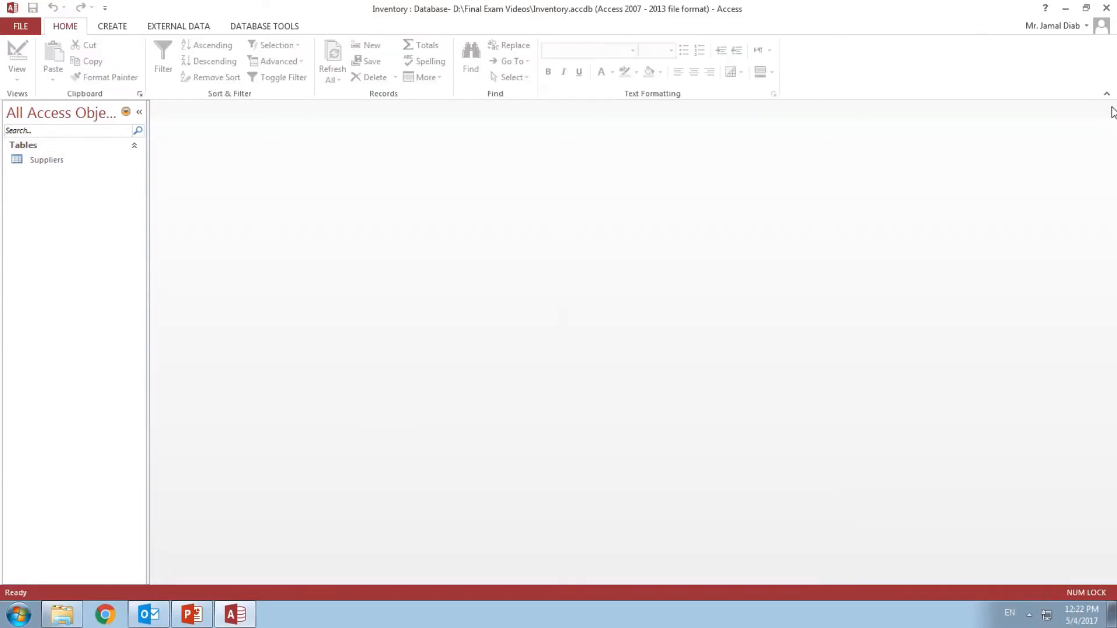
mouse_move(832, 3)
left_click(460, 29)
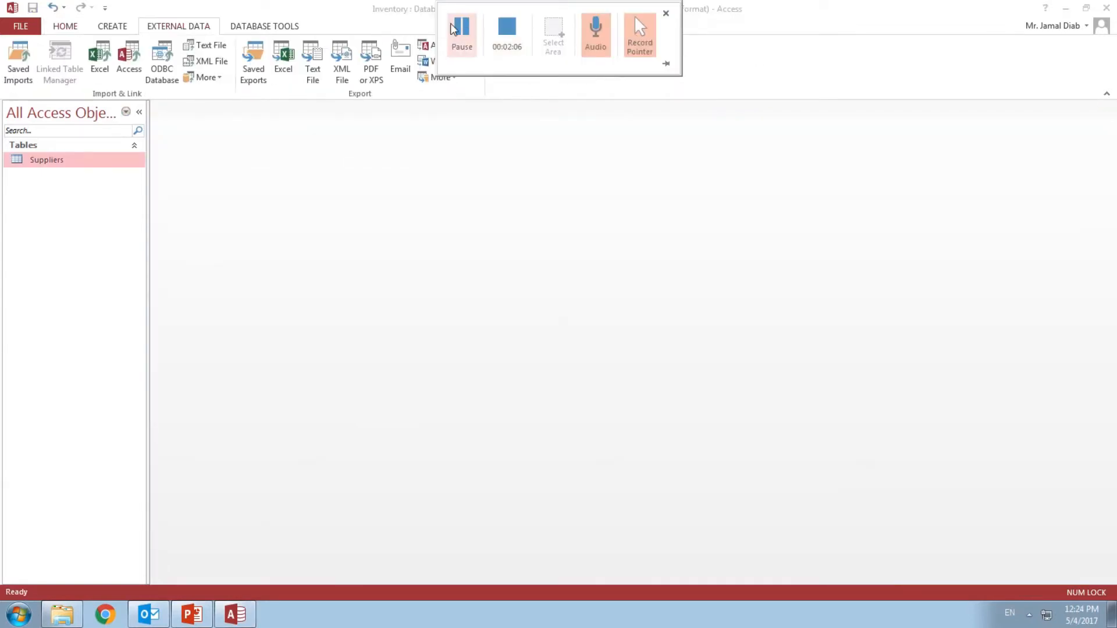
Step: Open the Suppliers table to review its supplier records and close it
double_click(74, 166)
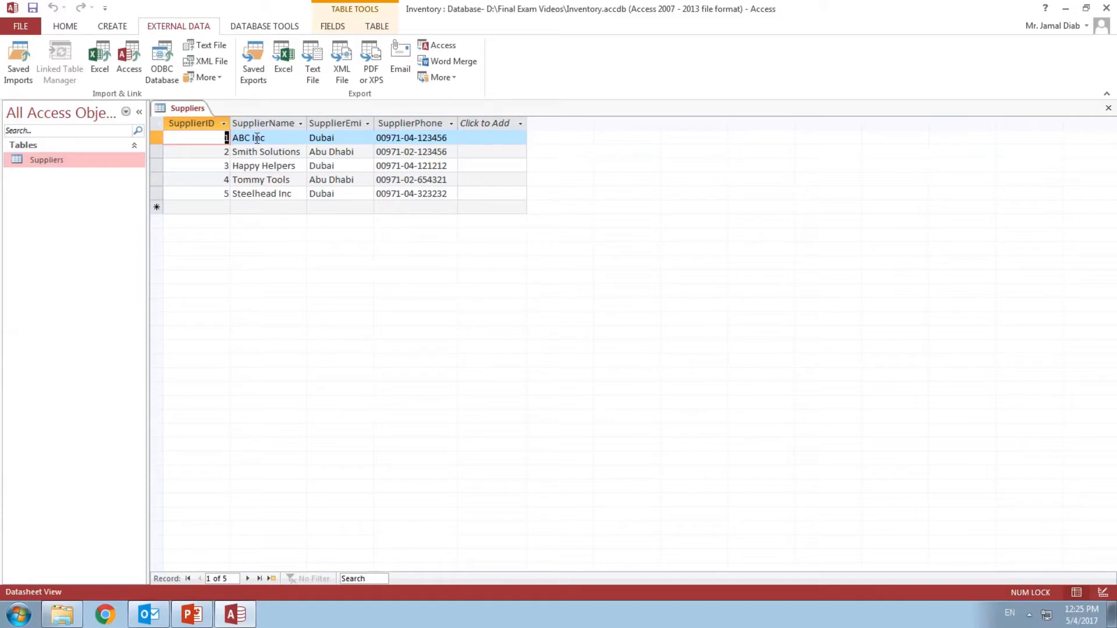
left_click(1108, 111)
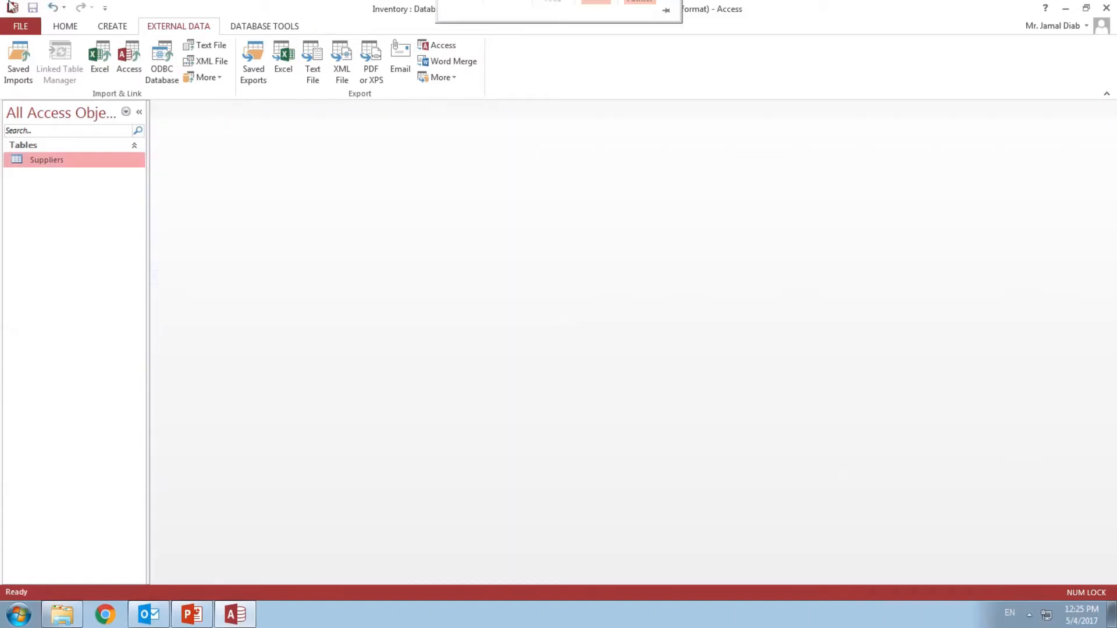
Step: Start another new table in design view and add a Short Text field named PartNumber
left_click(107, 27)
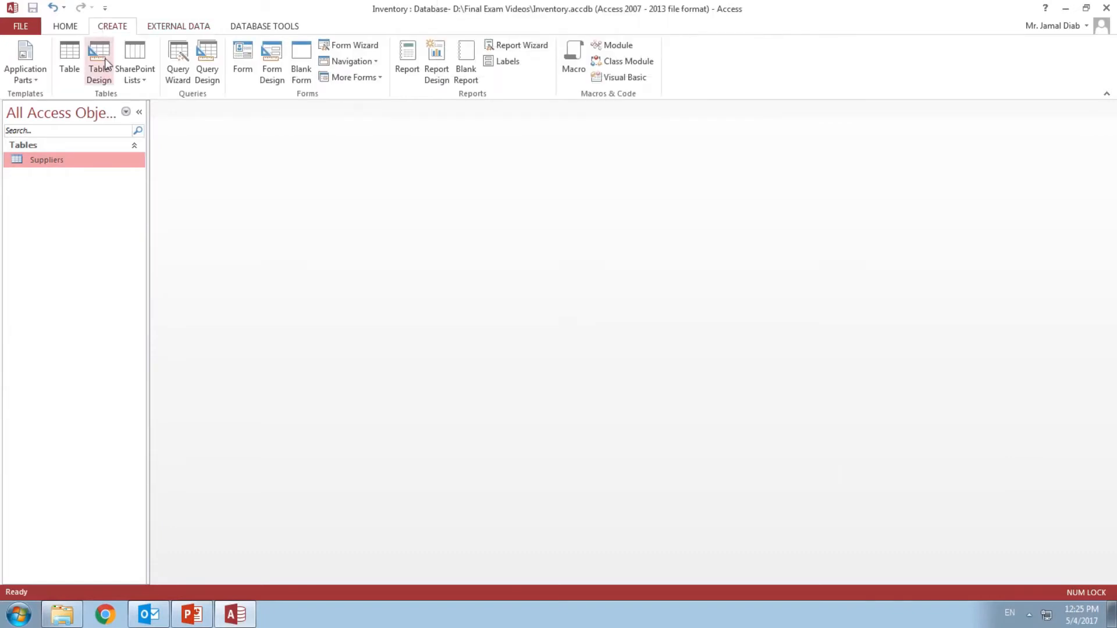
left_click(104, 58)
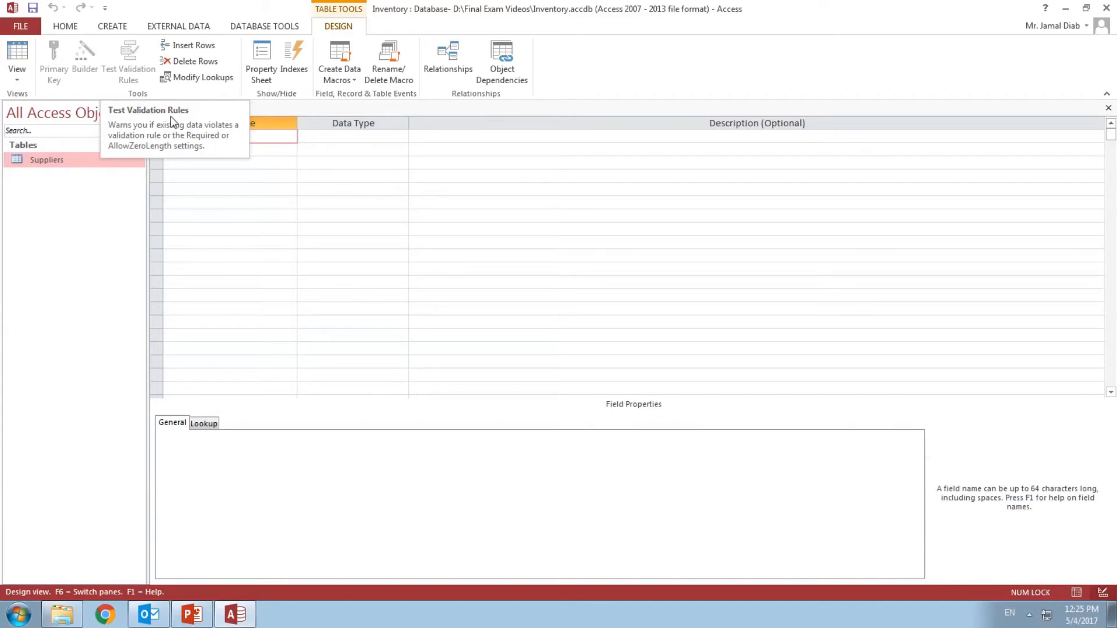
type("Part")
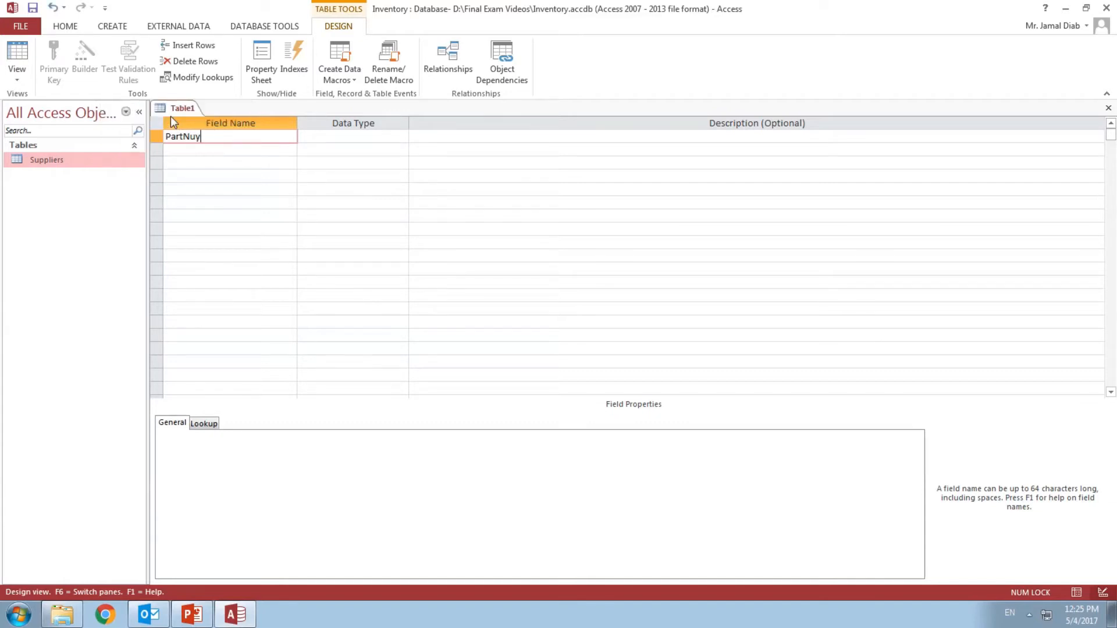
type("Number")
key("Down")
Step: Add two more fields named PartDescription and SupplierNumber below PartNumber
type("Part")
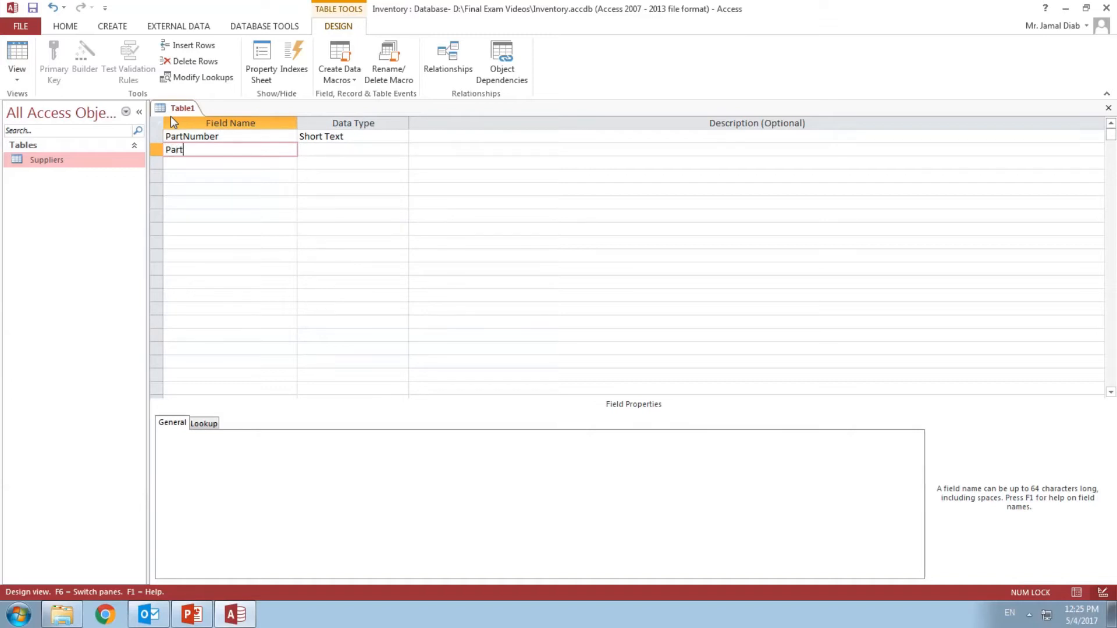
type("Description")
key("Down")
type("S")
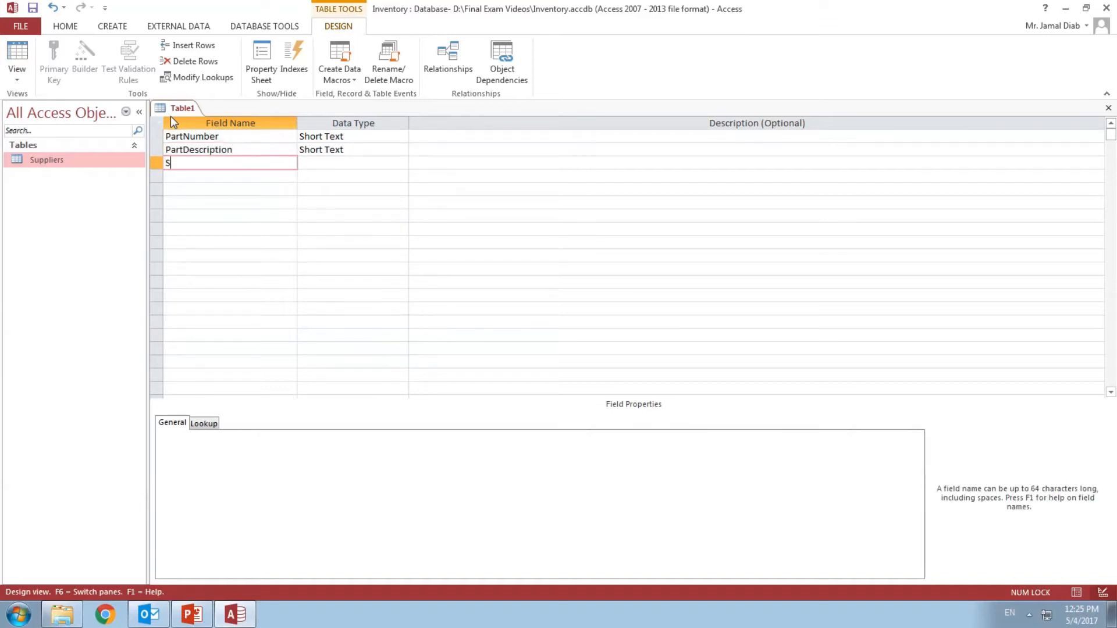
type("upplierNumber")
Step: Change the data type of the PartNumber field to Number
key("Tab")
key("Up")
key("Up")
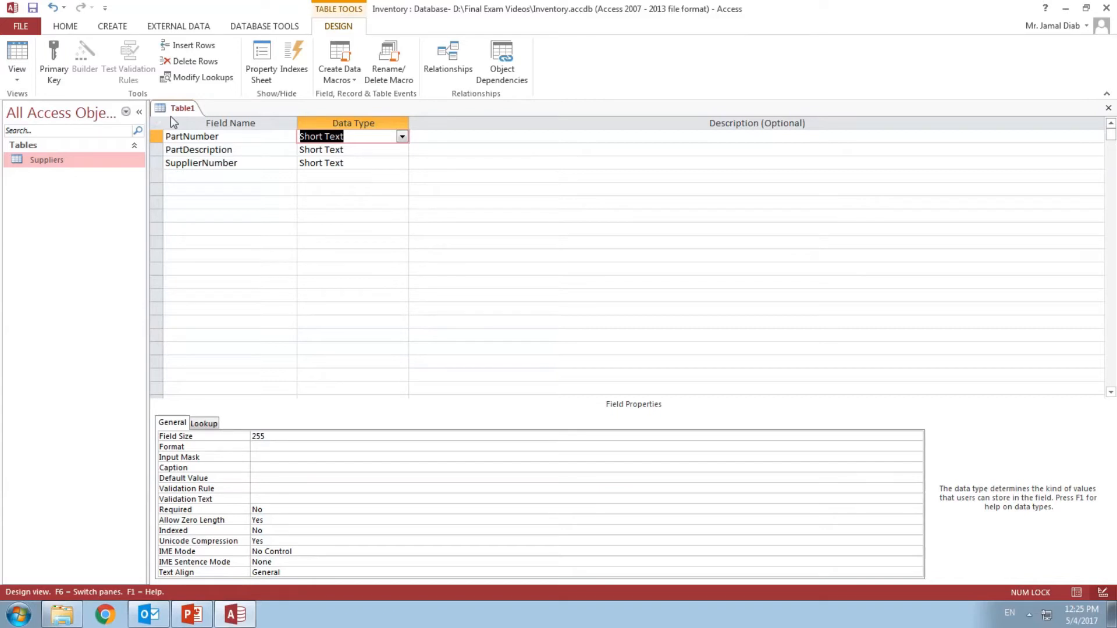
type("number")
Step: Keep PartDescription as Short Text, set its field size to 80 and make it required
left_click(355, 151)
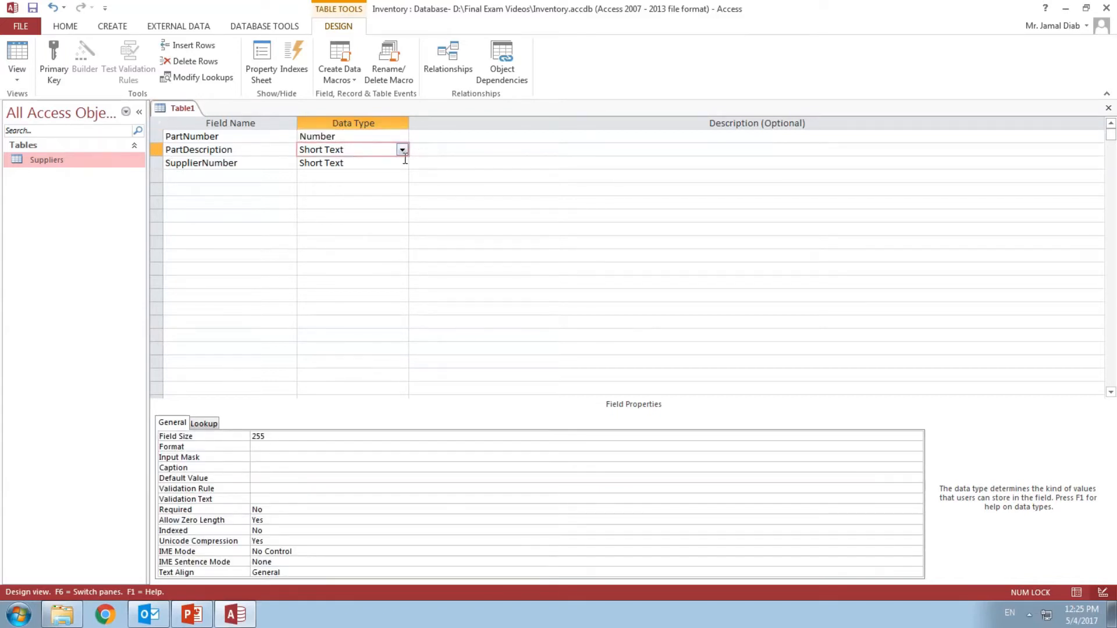
left_click(402, 150)
left_click(402, 150)
left_click(278, 439)
type("80")
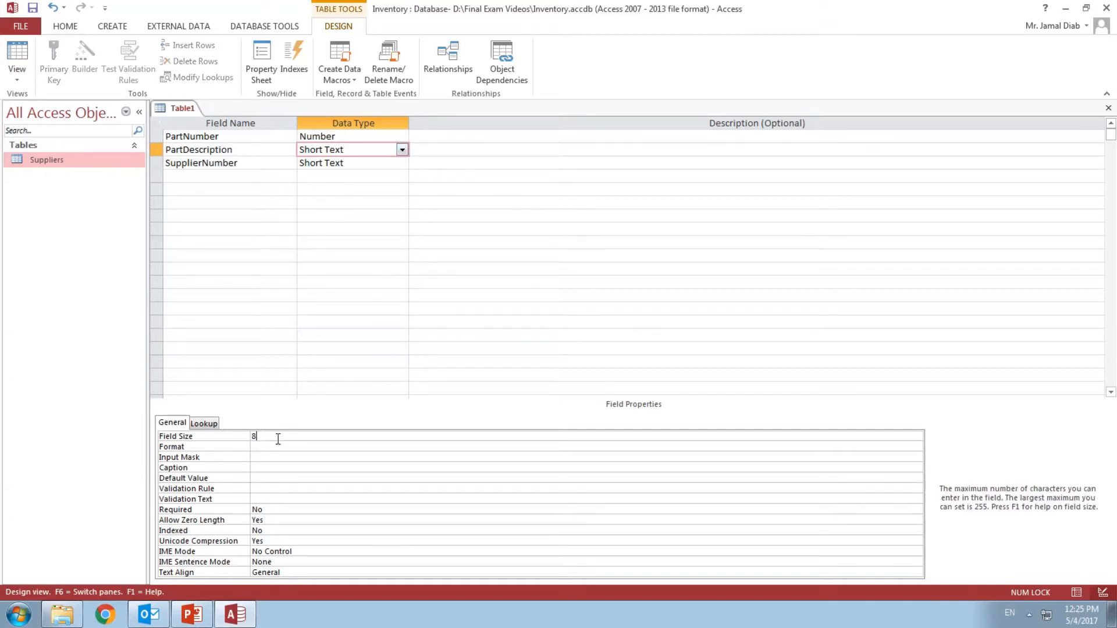
double_click(275, 511)
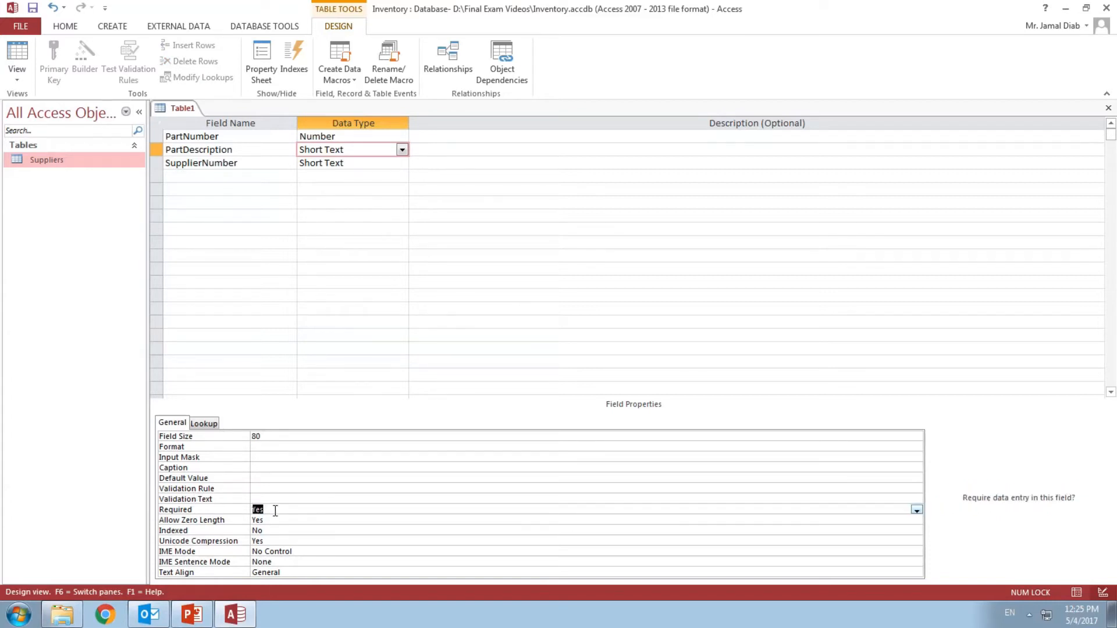
Step: Set the SupplierNumber field's data type to Number and make PartNumber the table's primary key
left_click(314, 162)
left_click(402, 164)
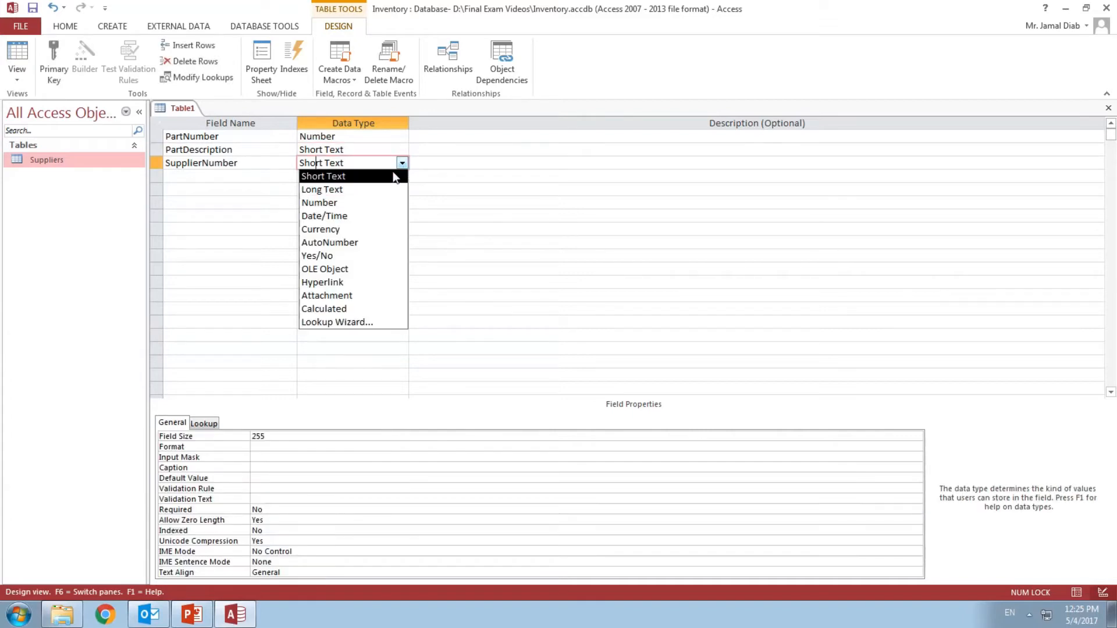
left_click(357, 204)
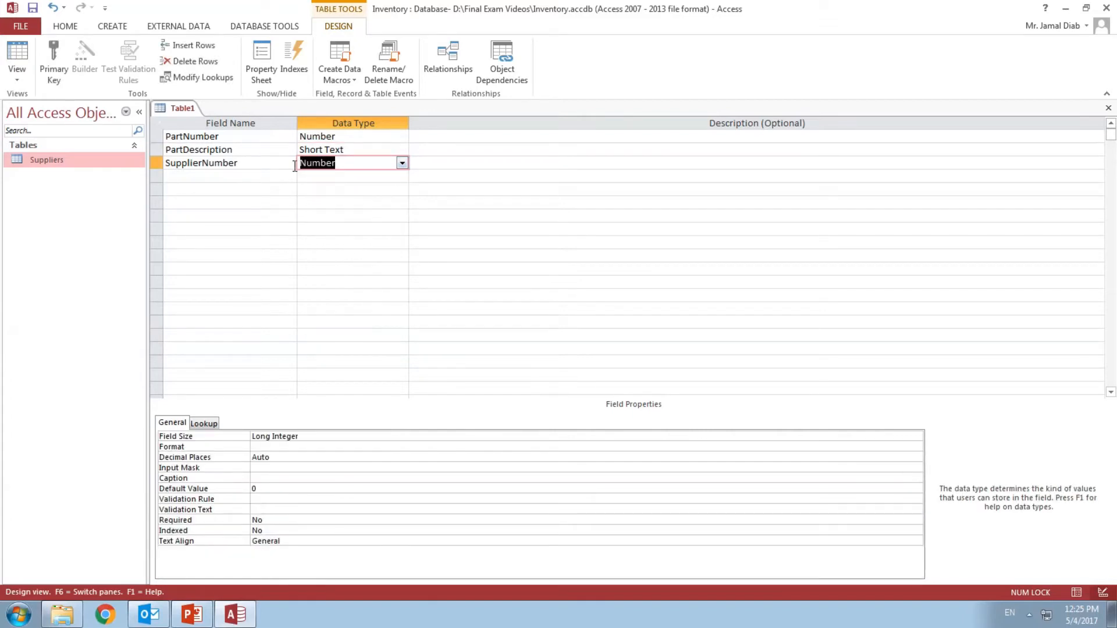
right_click(195, 138)
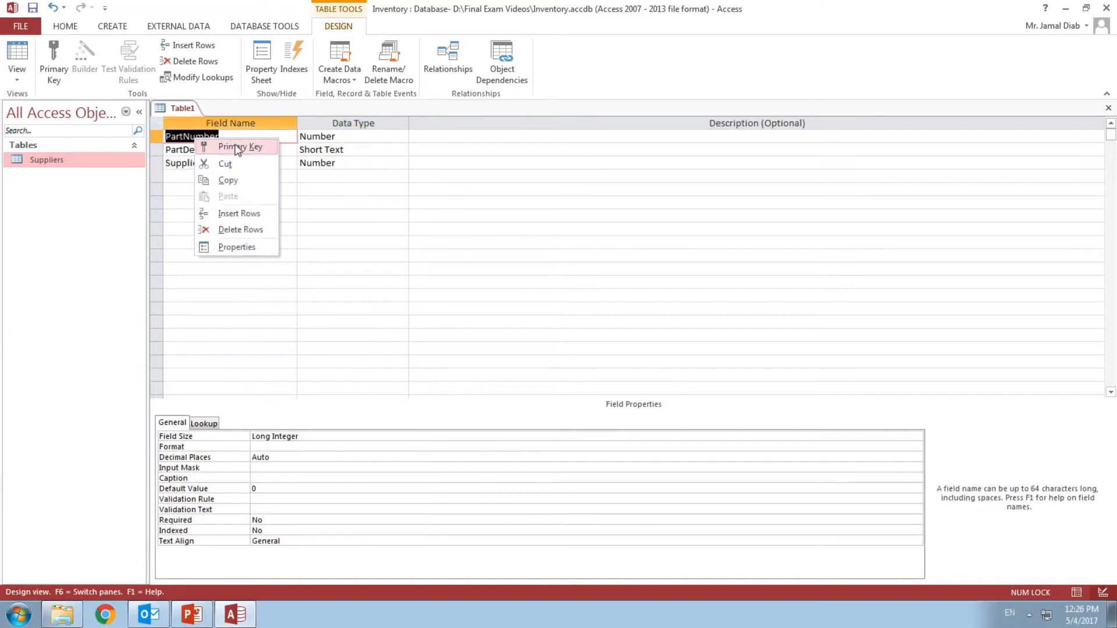
left_click(216, 147)
Step: Save the new table as Parts and close it
right_click(175, 108)
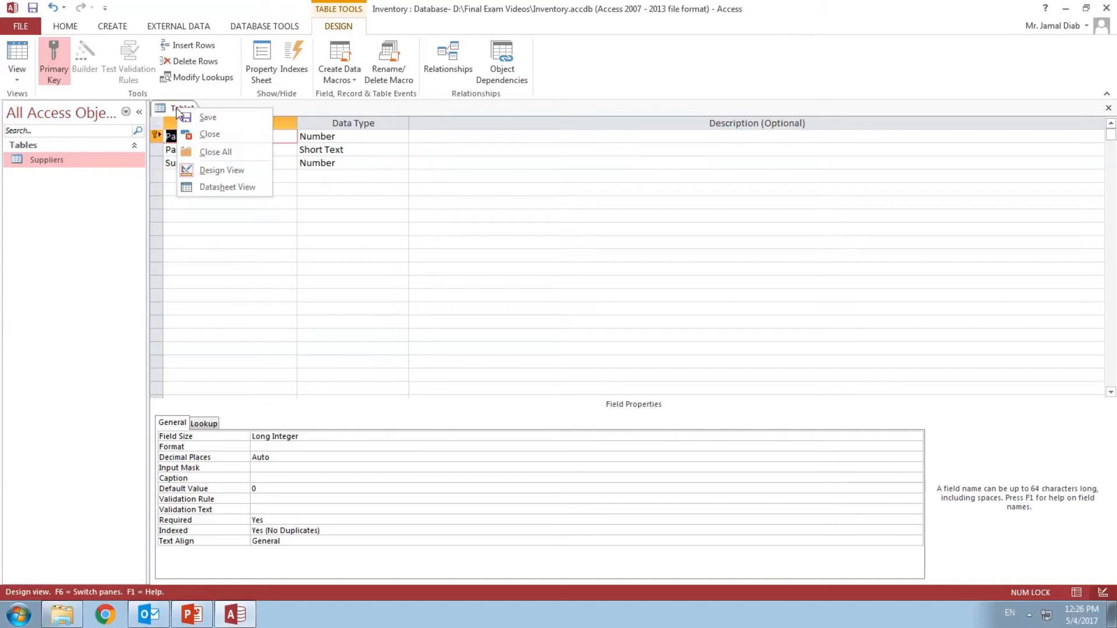
left_click(205, 117)
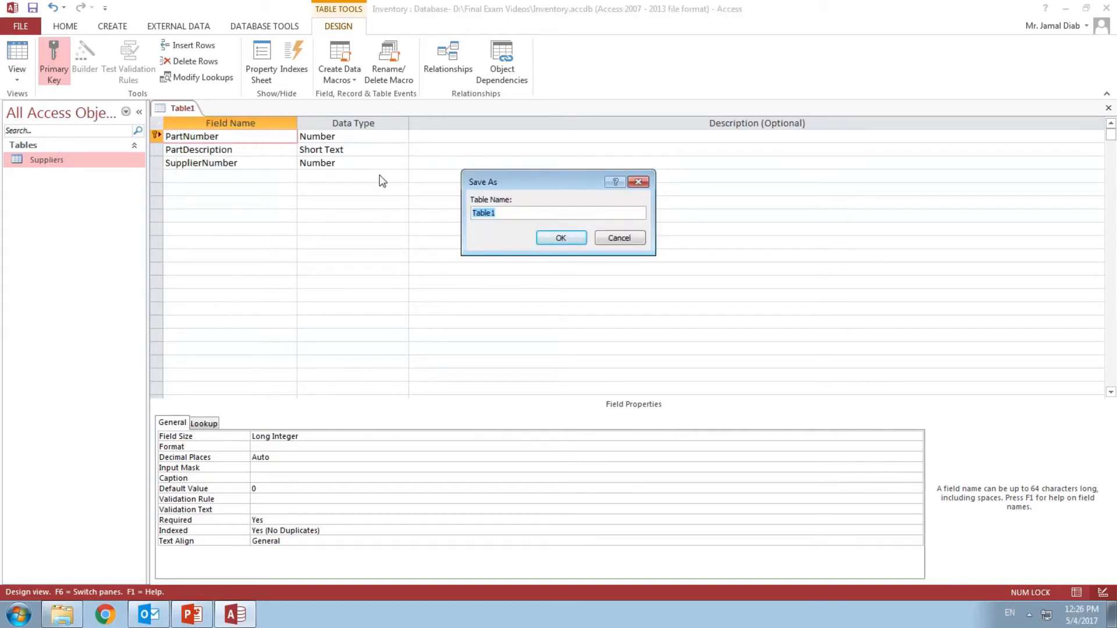
type("Parts")
left_click(559, 237)
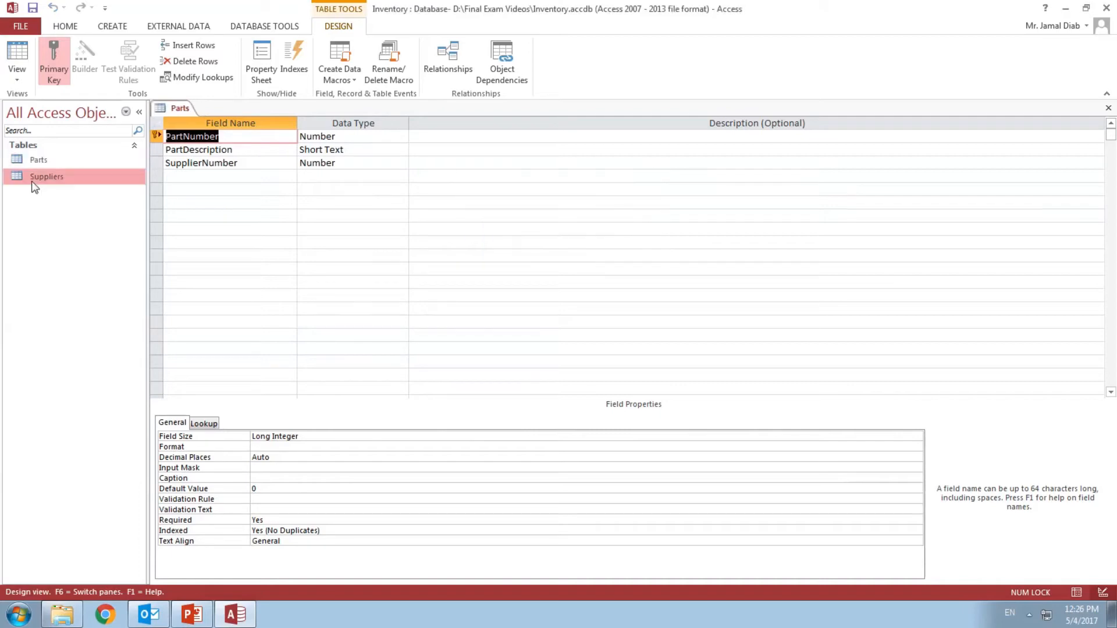
left_click(1109, 107)
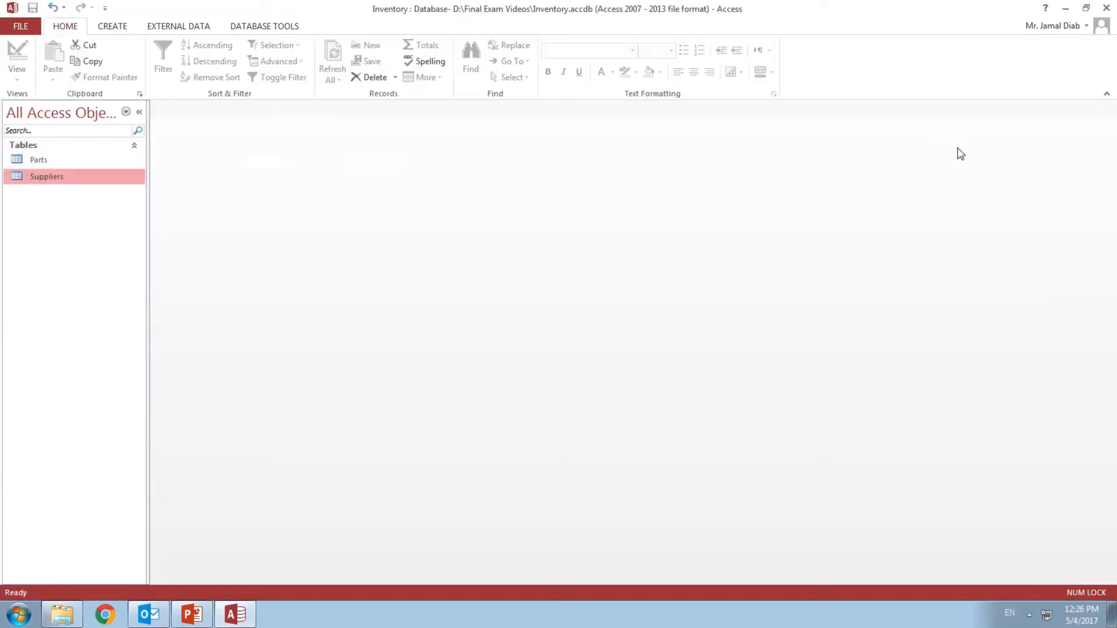
Step: Open the Parts table to review its part records and close it
double_click(58, 164)
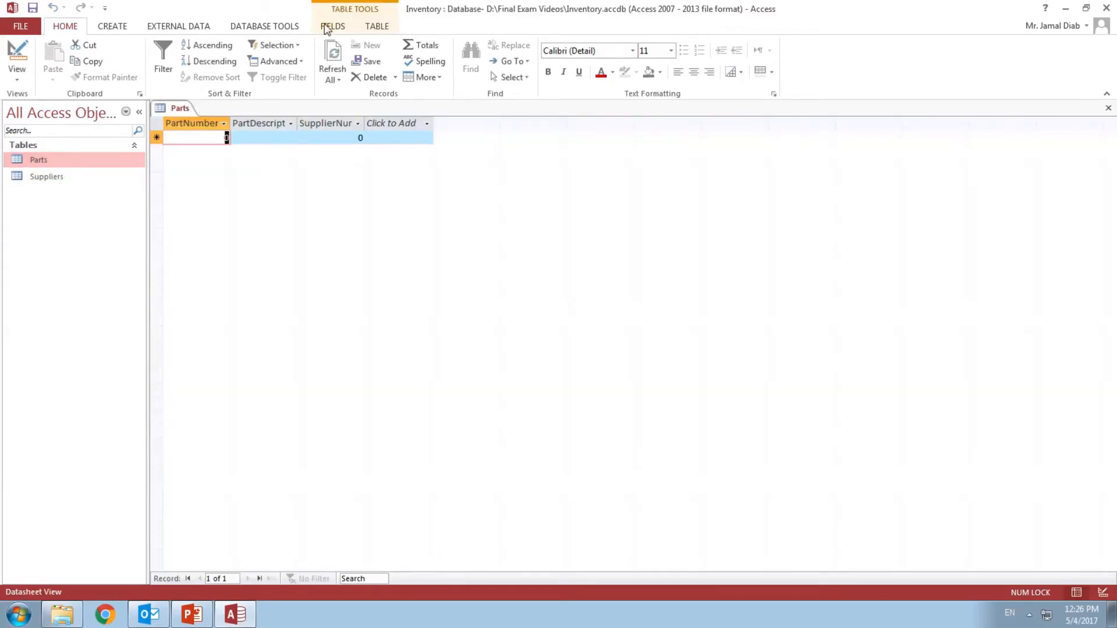
left_click(462, 32)
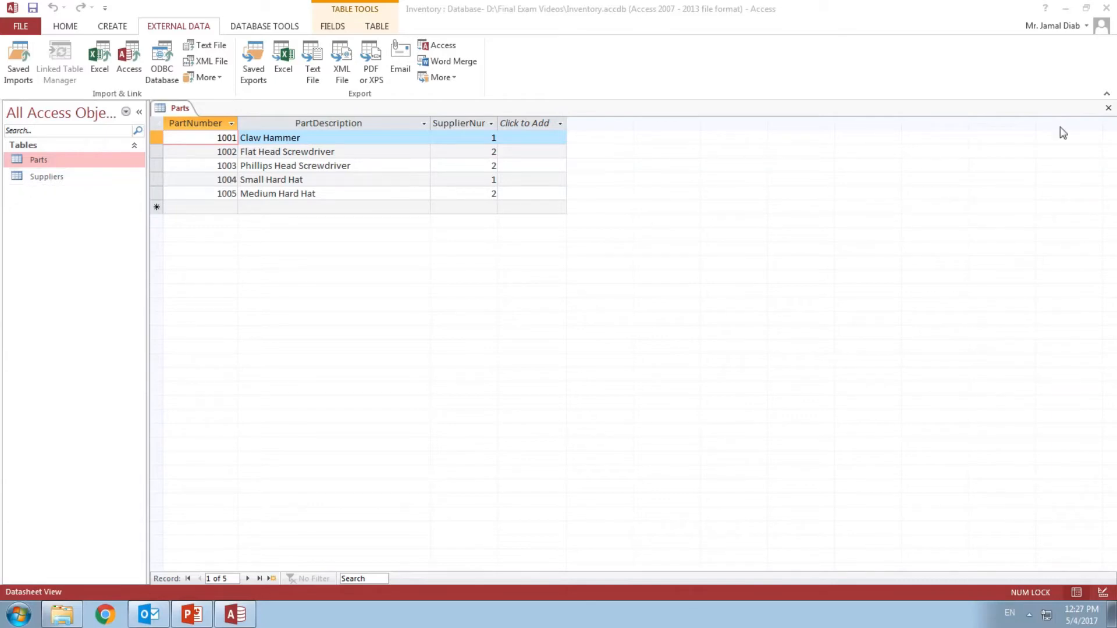
left_click(1109, 109)
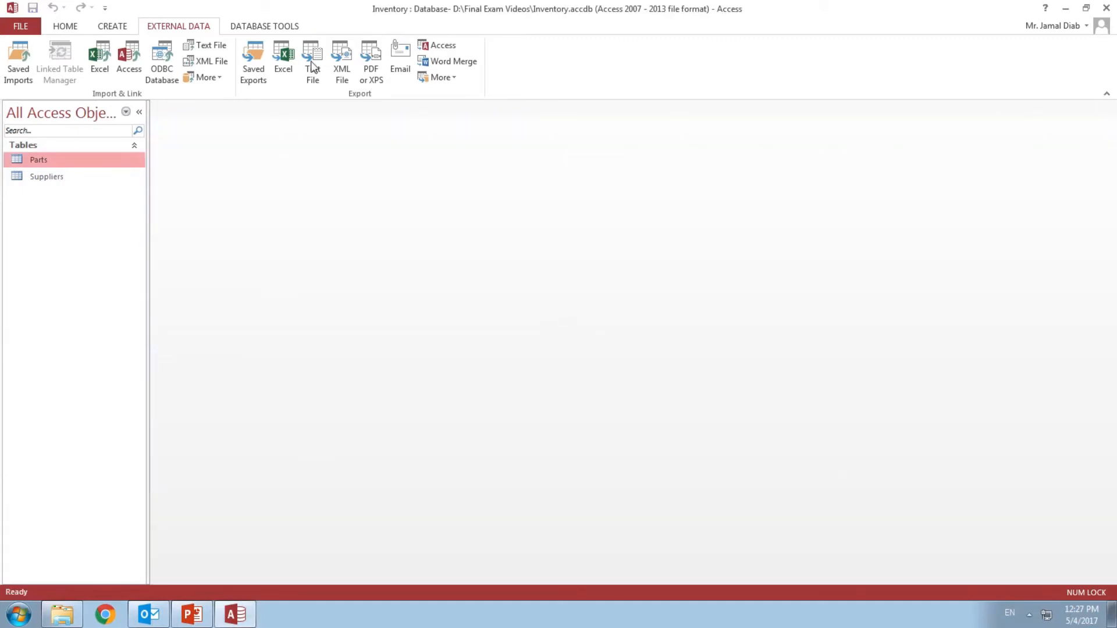
Step: Open the Relationships window and add the Suppliers and Parts tables to it
left_click(254, 29)
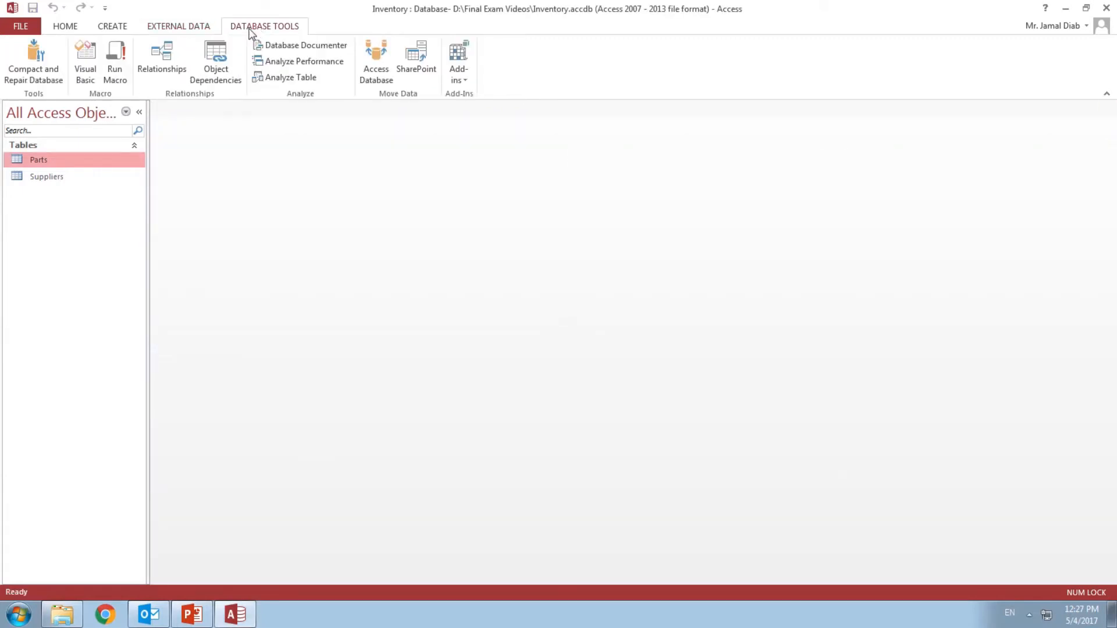
left_click(160, 51)
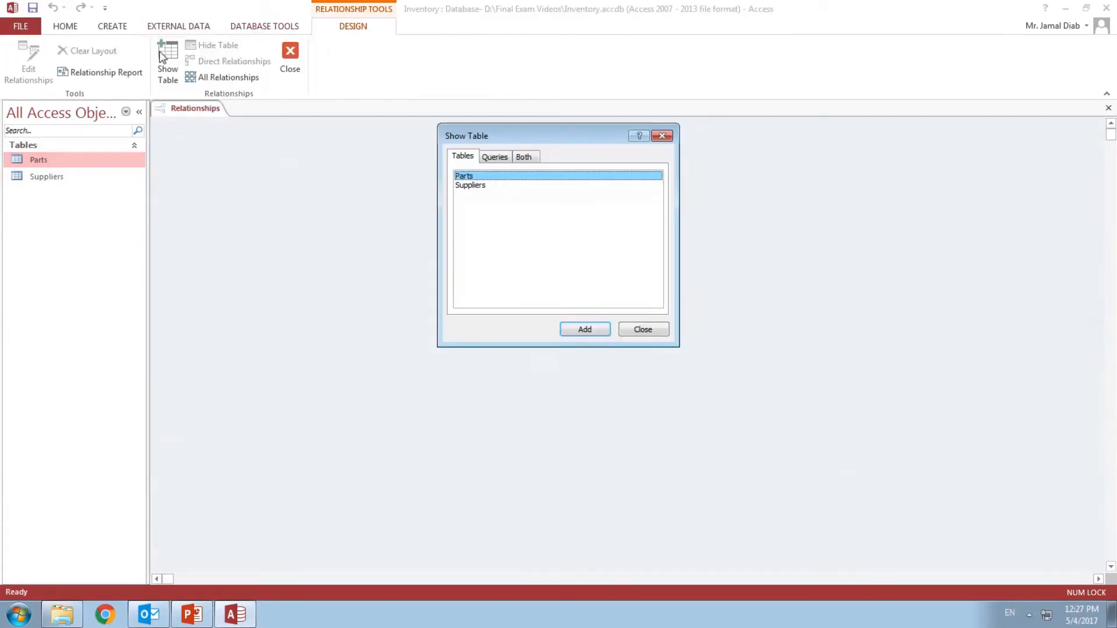
double_click(480, 186)
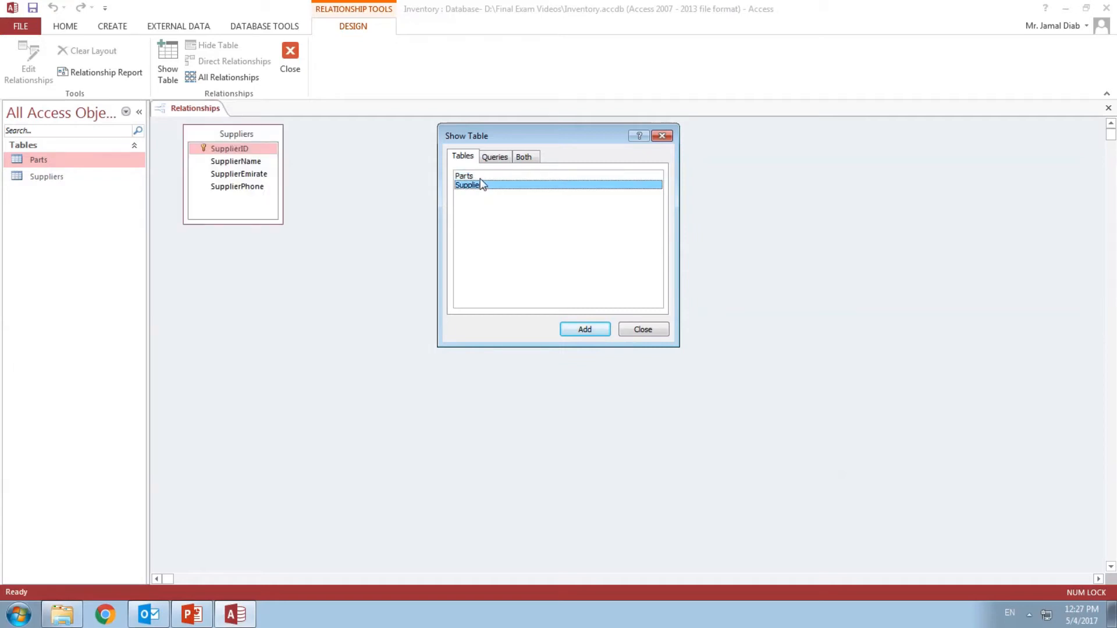
double_click(481, 176)
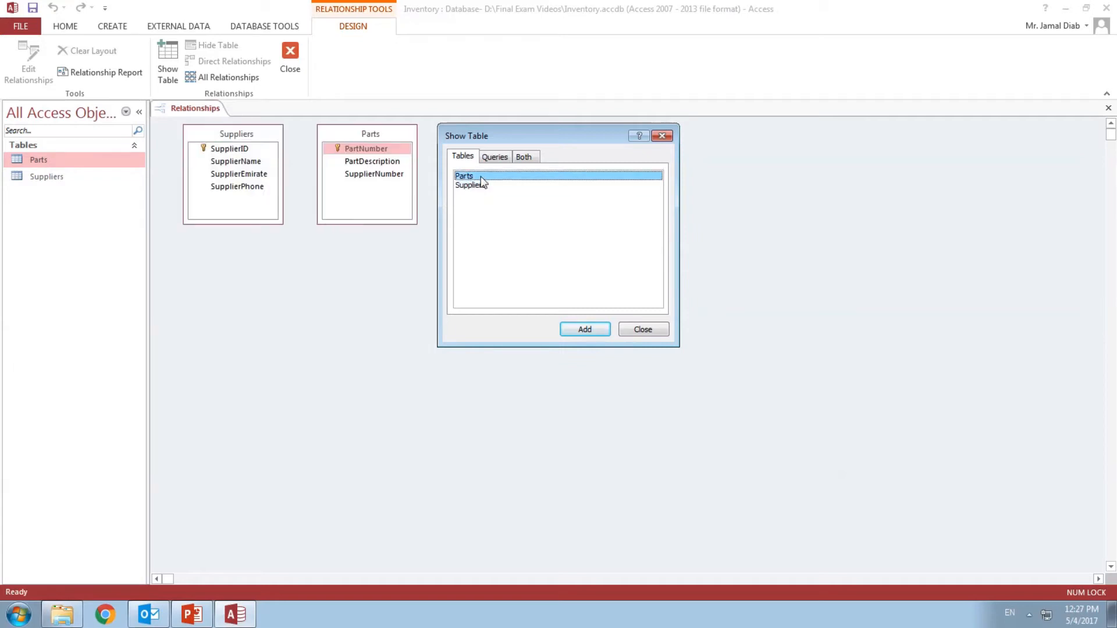
left_click(662, 136)
Step: Move the Suppliers and Parts table boxes apart toward the middle of the relationship layout
left_click_drag(370, 134, 551, 188)
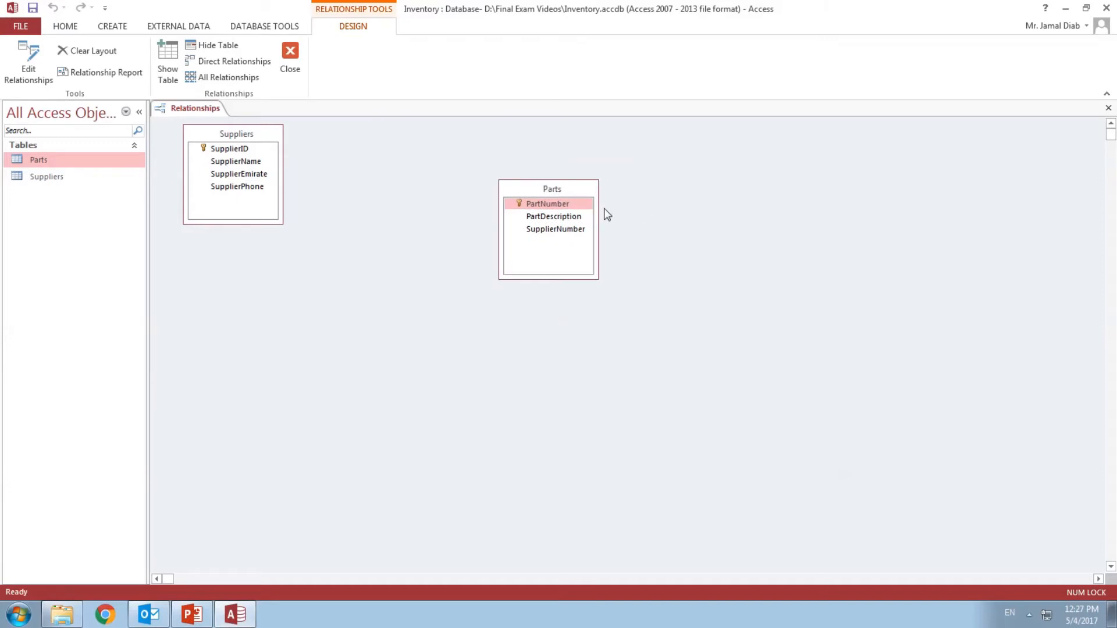
left_click_drag(256, 131, 334, 211)
left_click(540, 189)
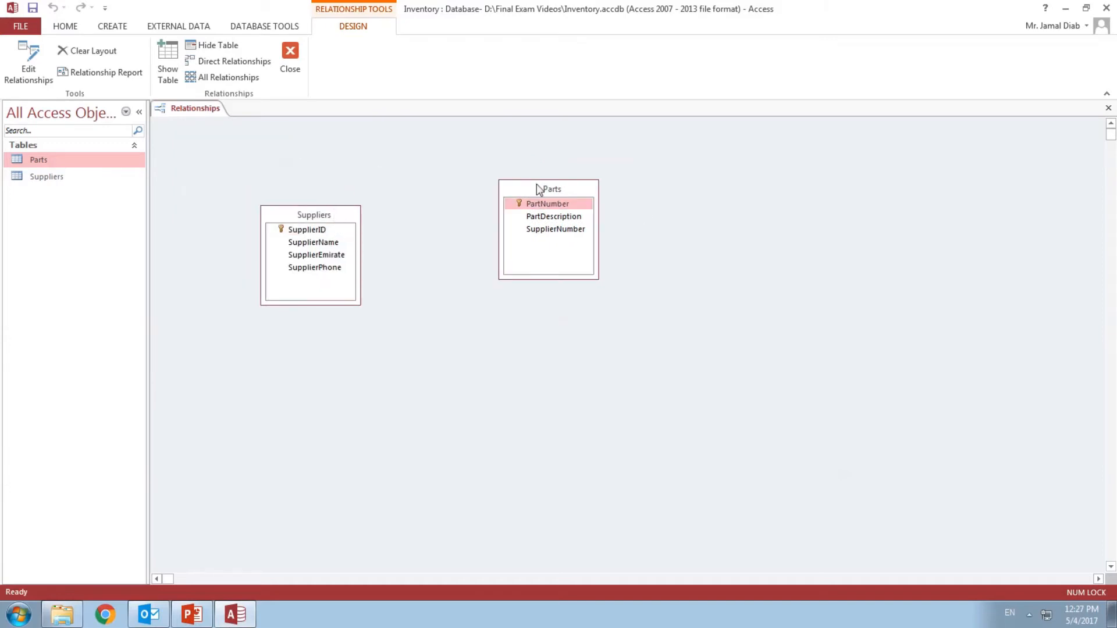
left_click_drag(539, 189, 632, 214)
left_click_drag(333, 215, 422, 223)
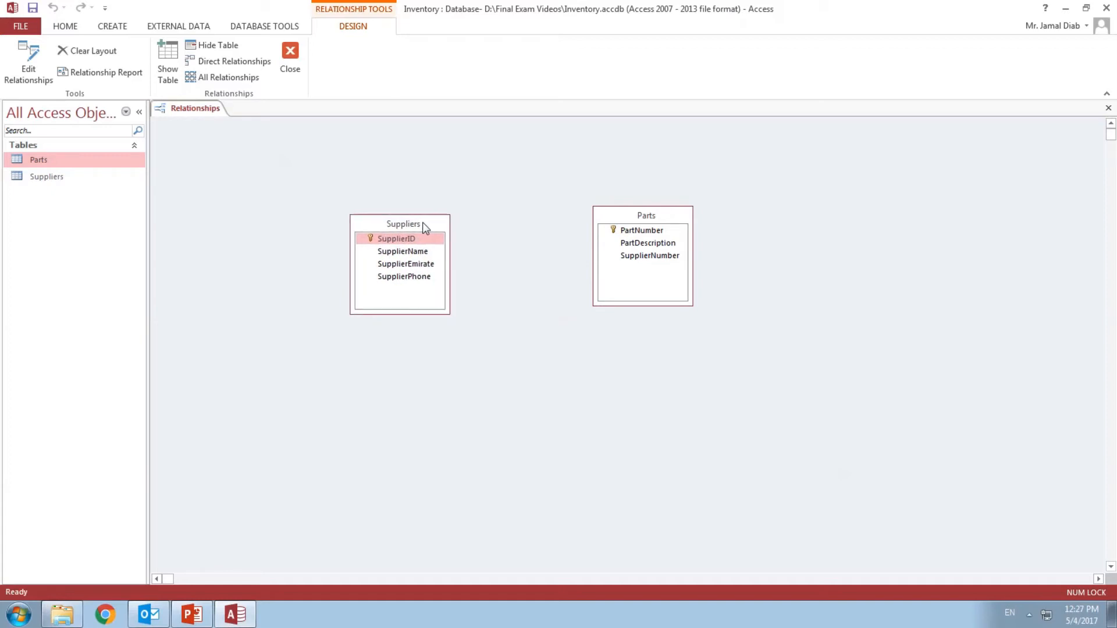
Step: Create a relationship from SupplierID in Suppliers to SupplierNumber in Parts with referential integrity enforced
left_click(428, 239)
left_click_drag(428, 240, 653, 257)
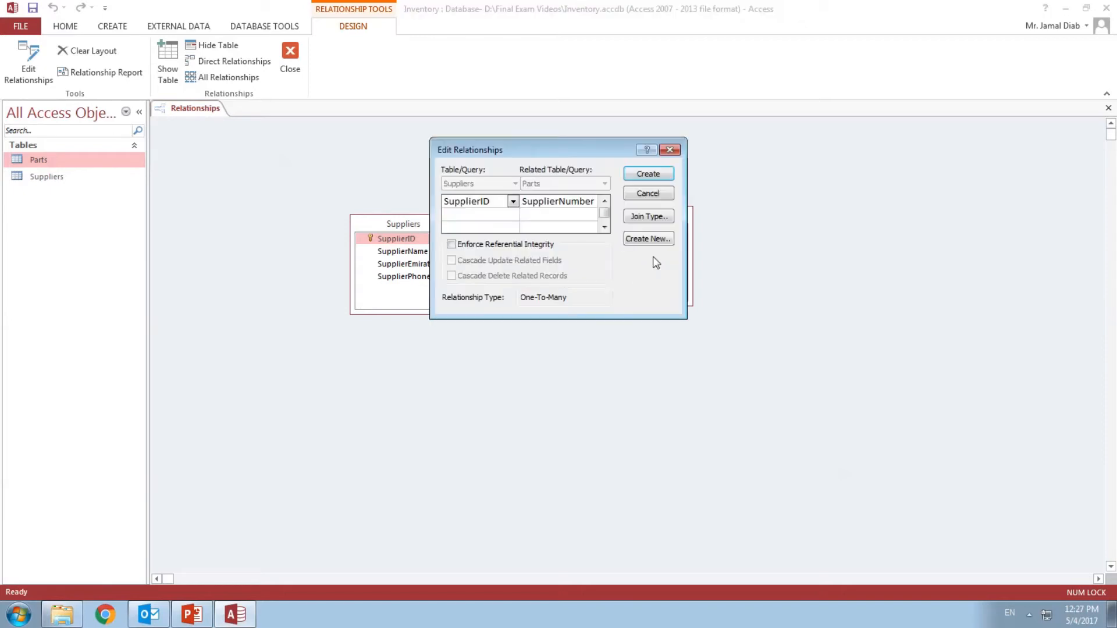
left_click(451, 245)
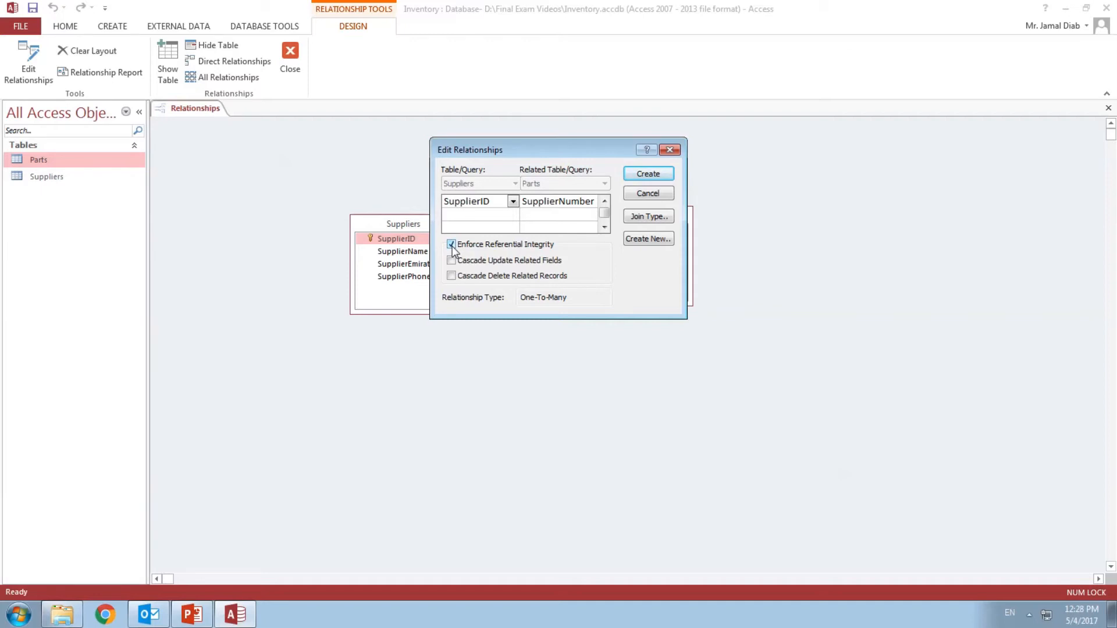
left_click(648, 174)
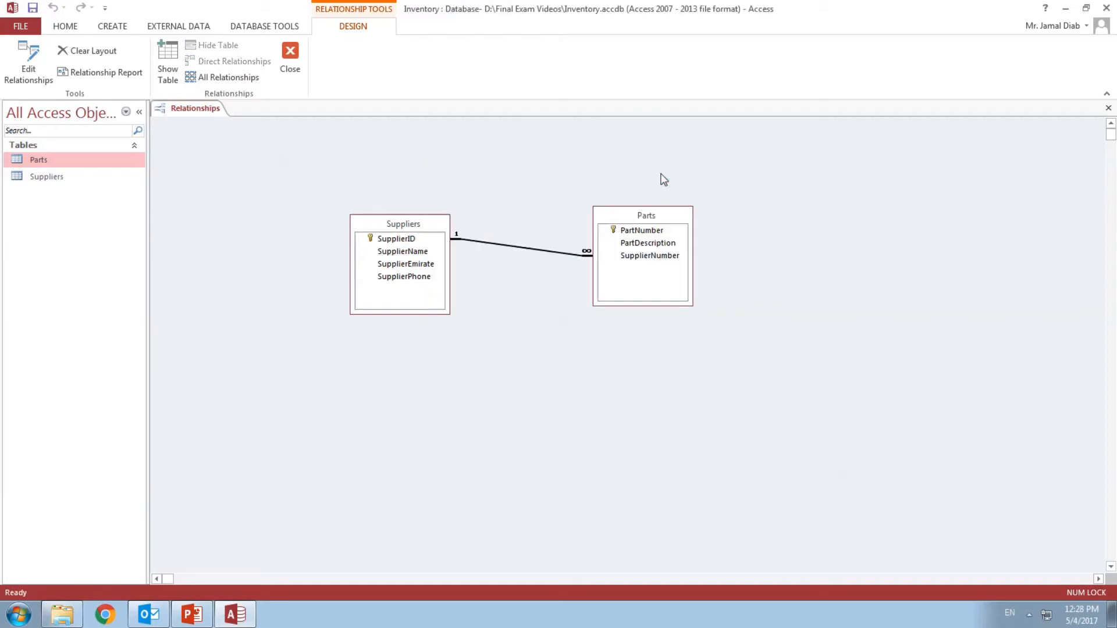
Step: Reposition the Parts table box lower than Suppliers, and close the Relationships window, saving its layout
left_click_drag(661, 220, 685, 267)
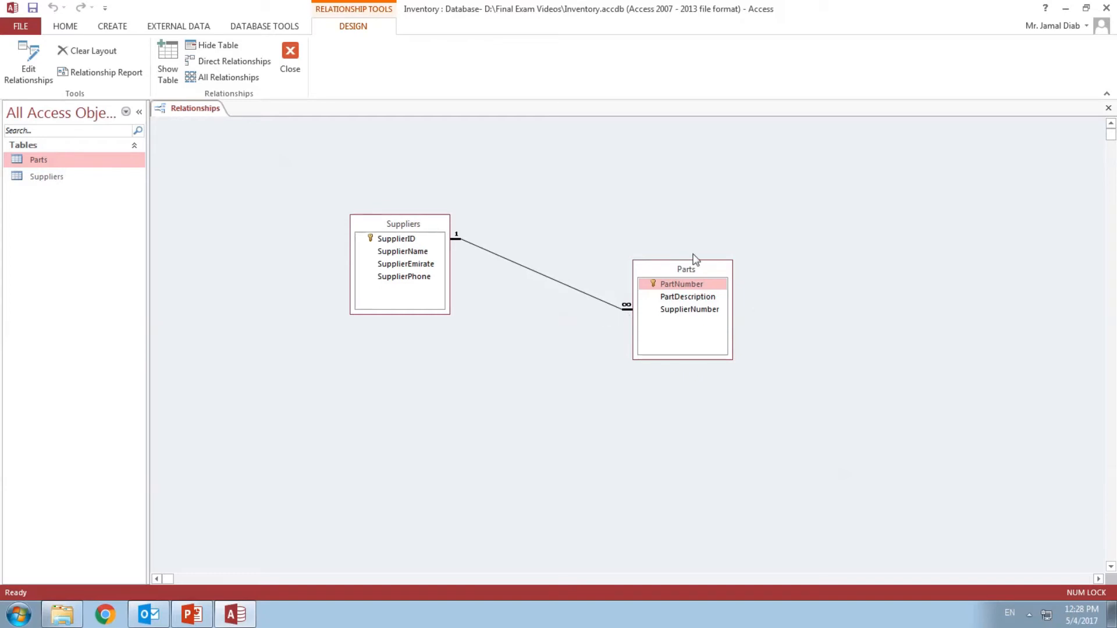
left_click(1109, 109)
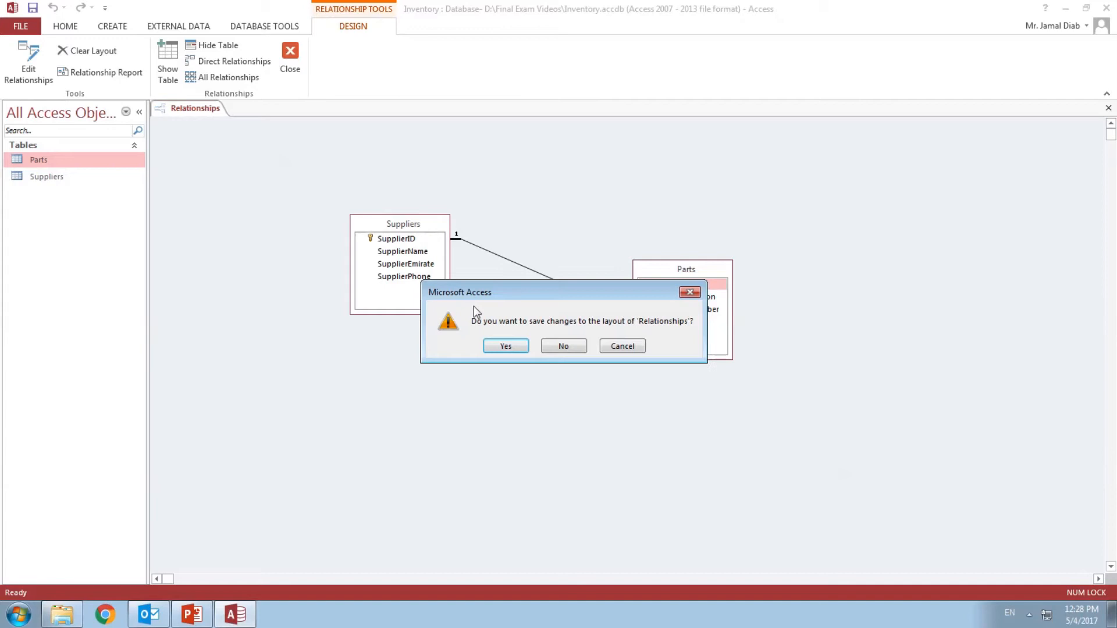
left_click(505, 347)
mouse_move(459, 25)
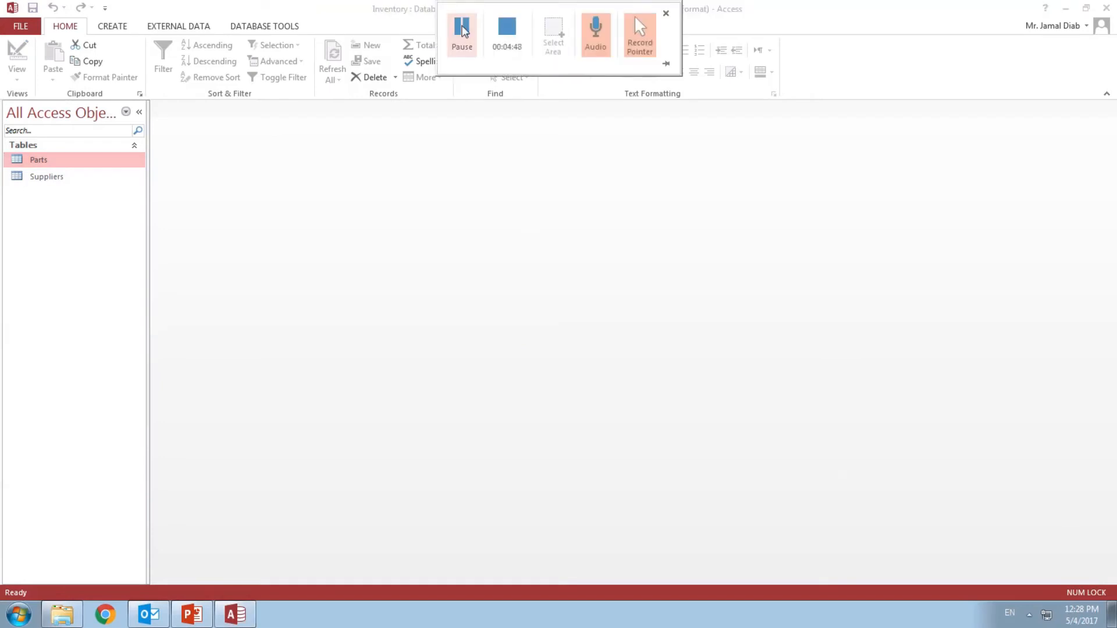
Step: Create a form with the Form Wizard from all fields of the Suppliers table and close it
left_click(117, 29)
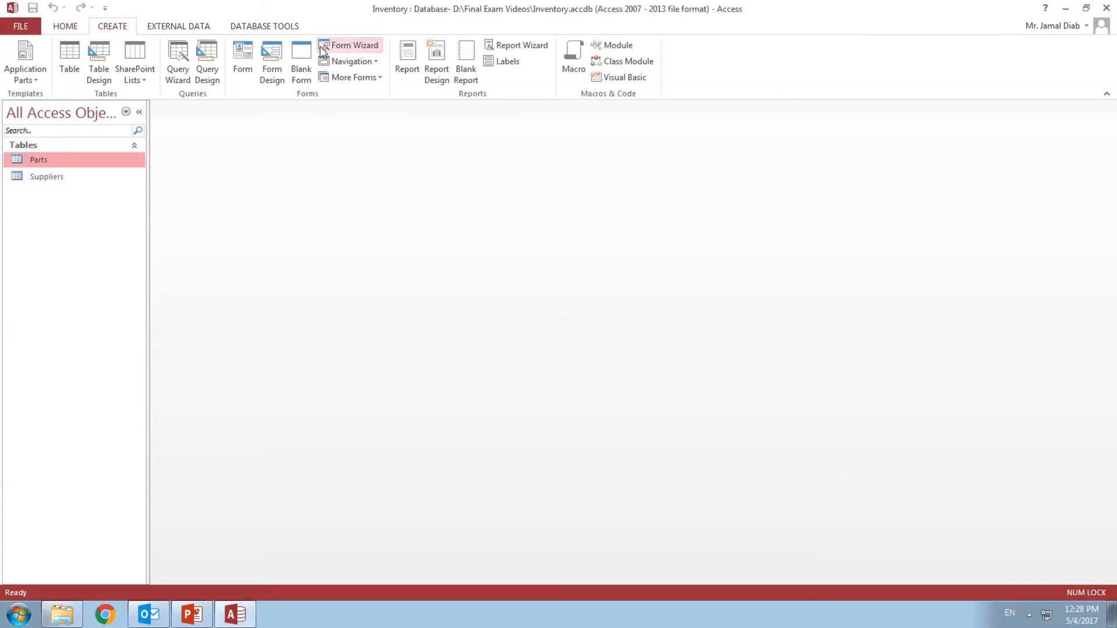
left_click(373, 45)
left_click(574, 213)
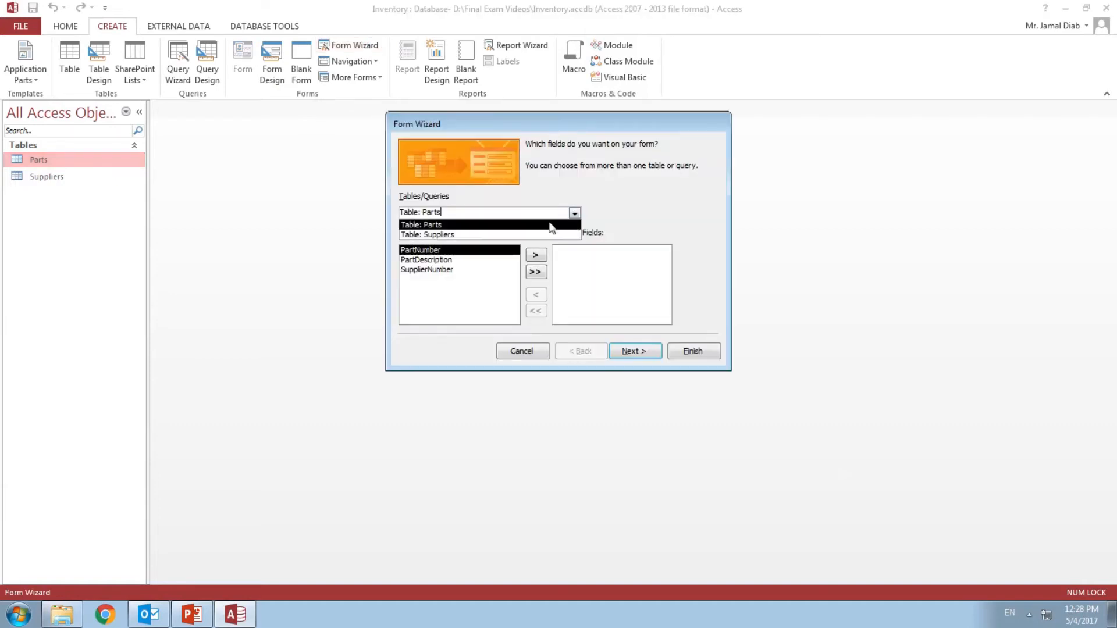
left_click(521, 235)
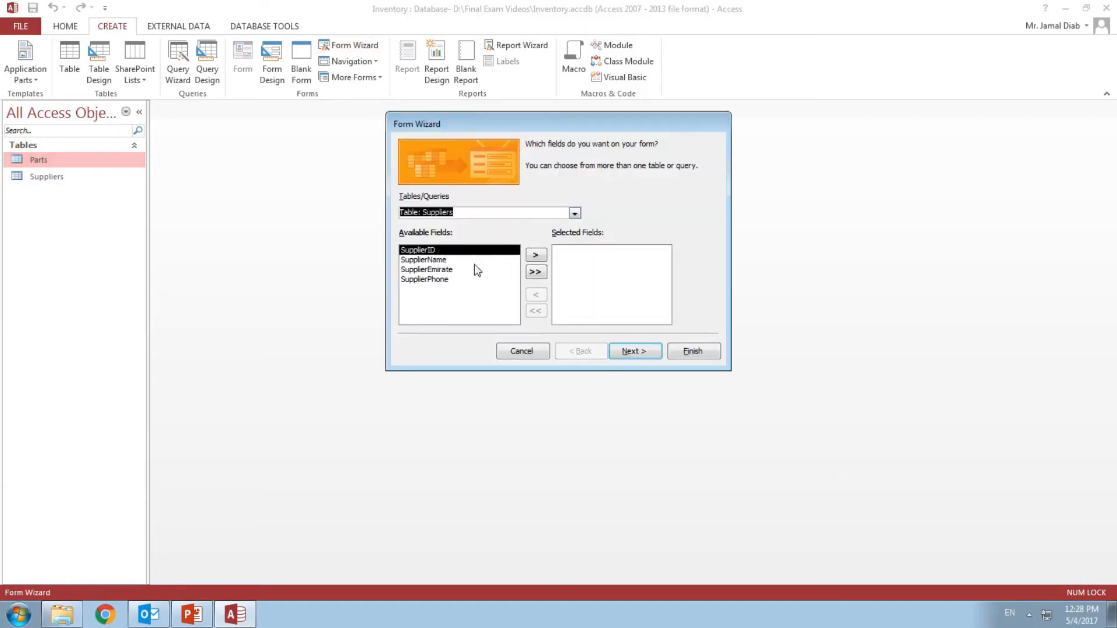
left_click(536, 272)
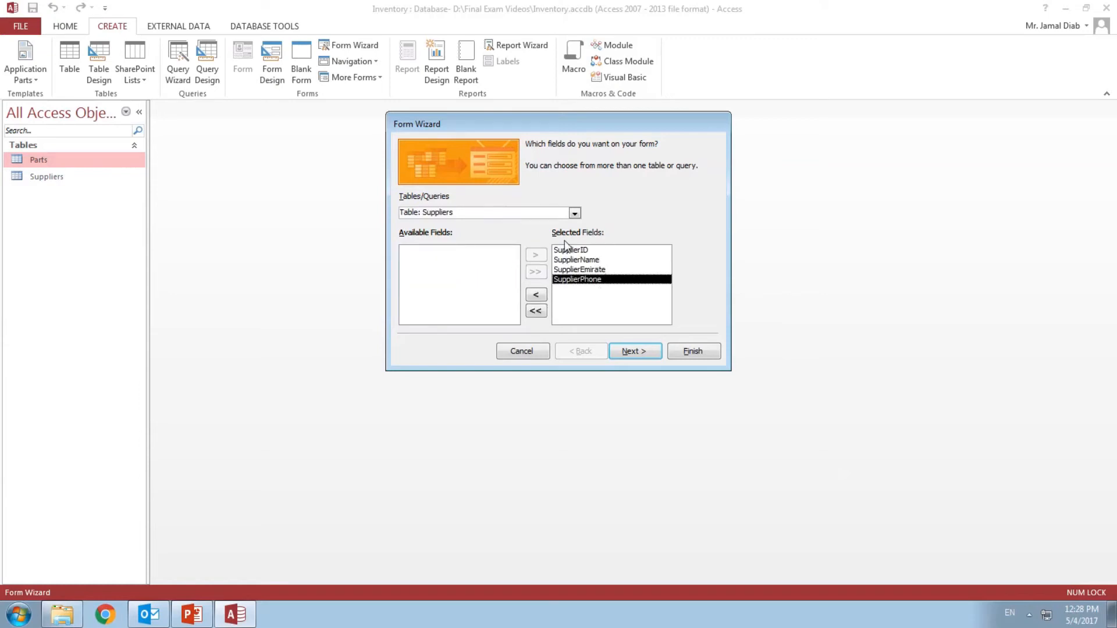
left_click(694, 349)
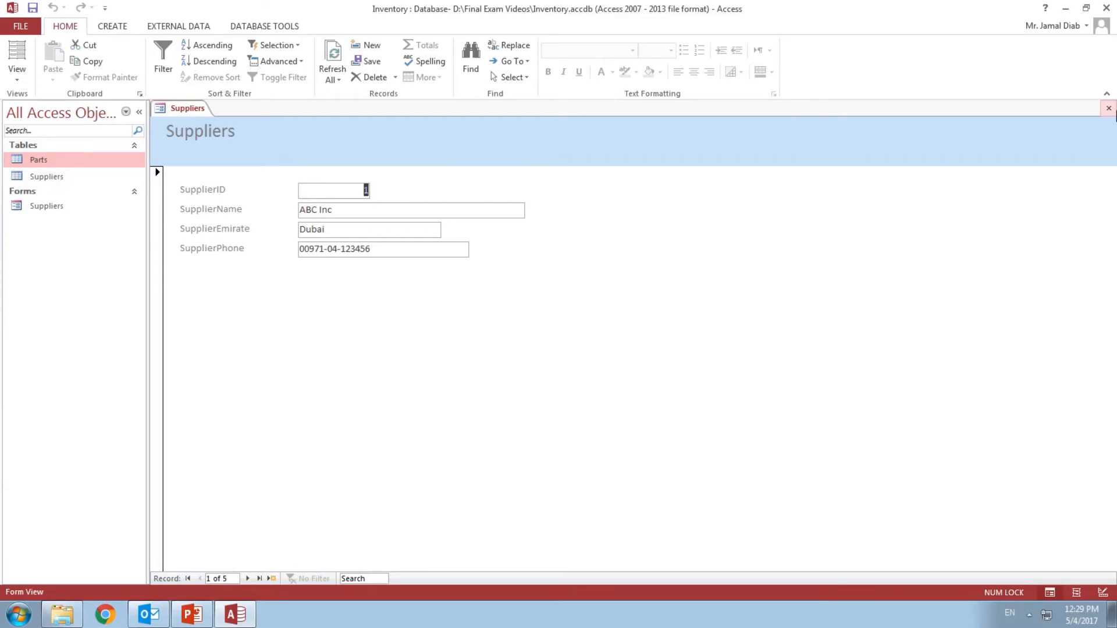
left_click(1109, 108)
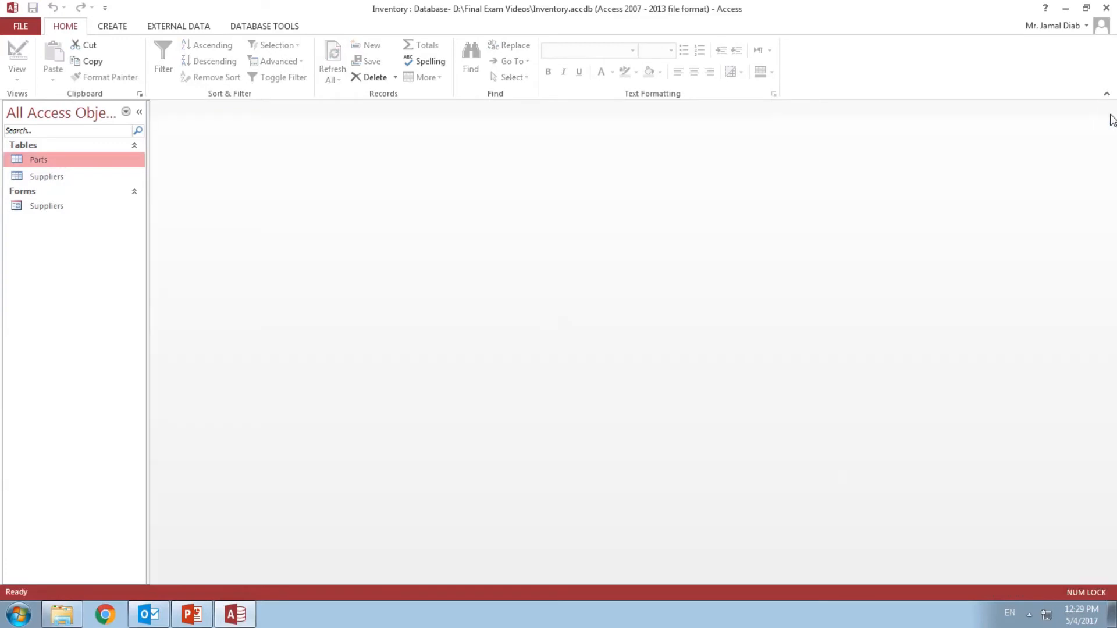
Step: Create a form with the Form Wizard from all fields of the Parts table and close it
left_click(107, 28)
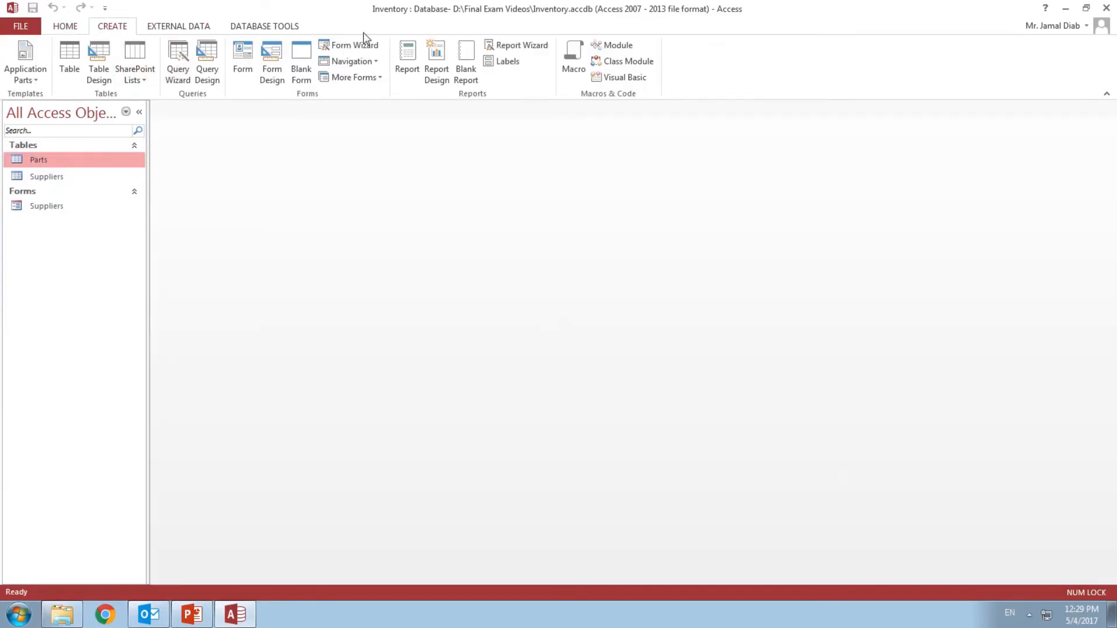
left_click(373, 51)
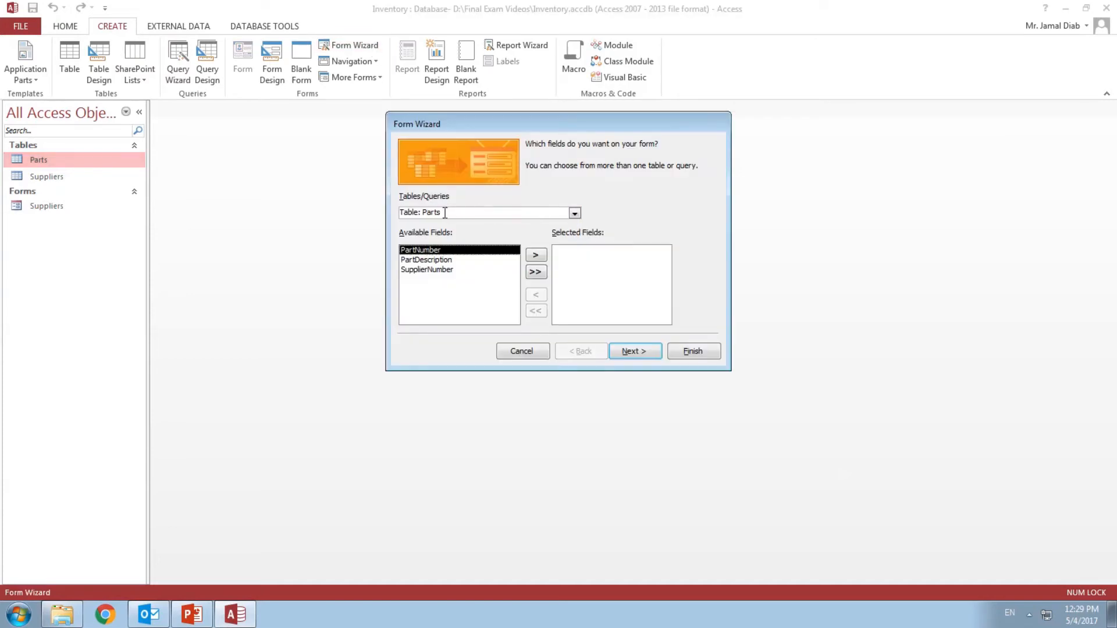
left_click(536, 272)
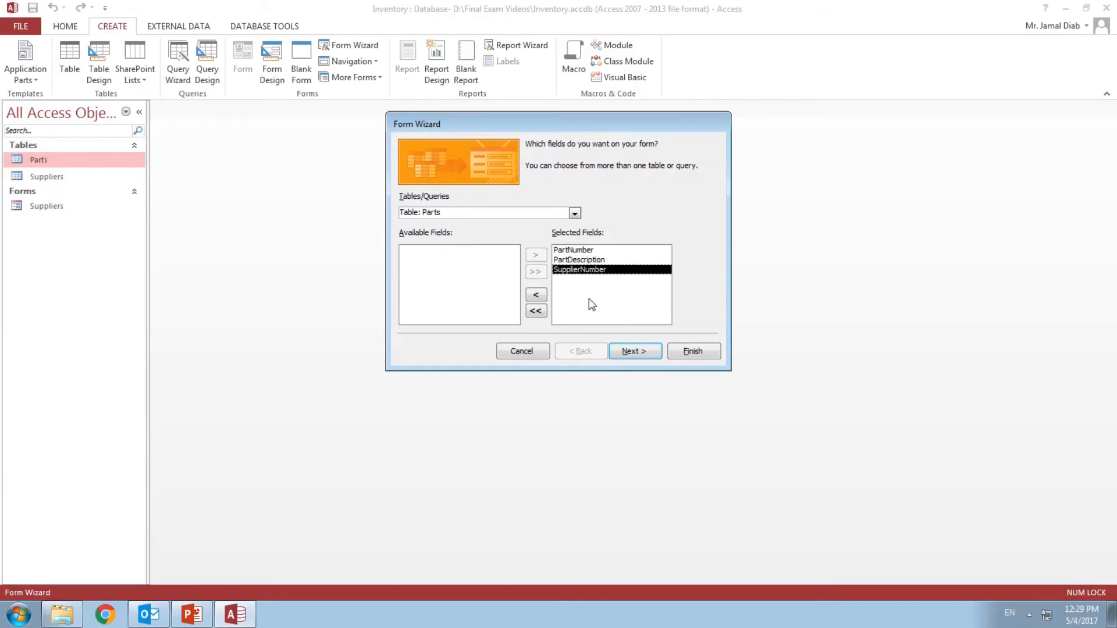
left_click(689, 351)
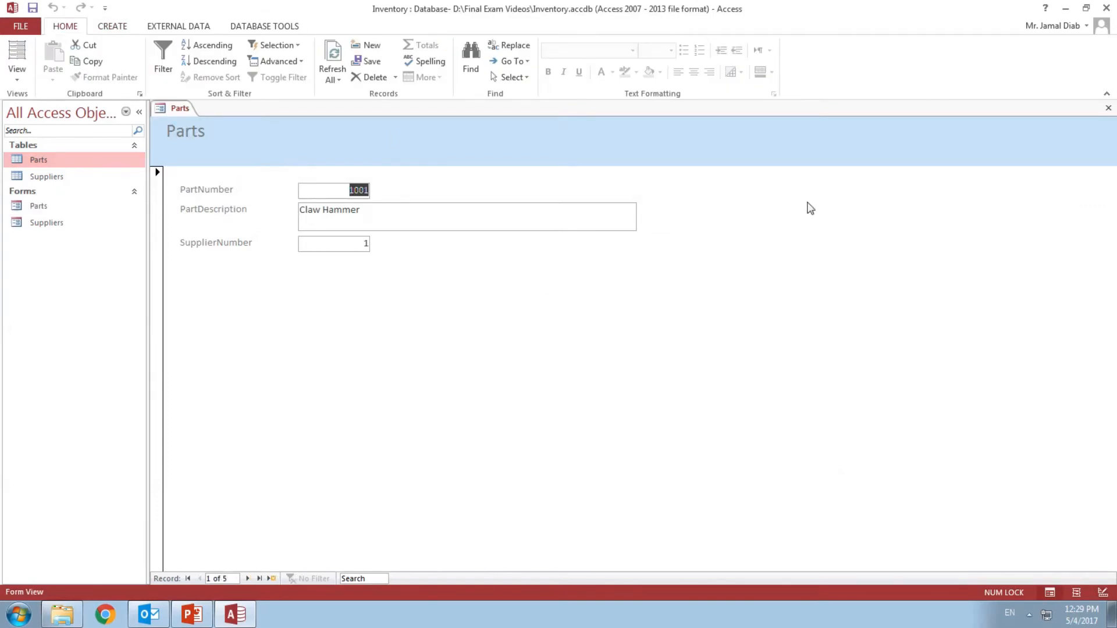
left_click(1108, 110)
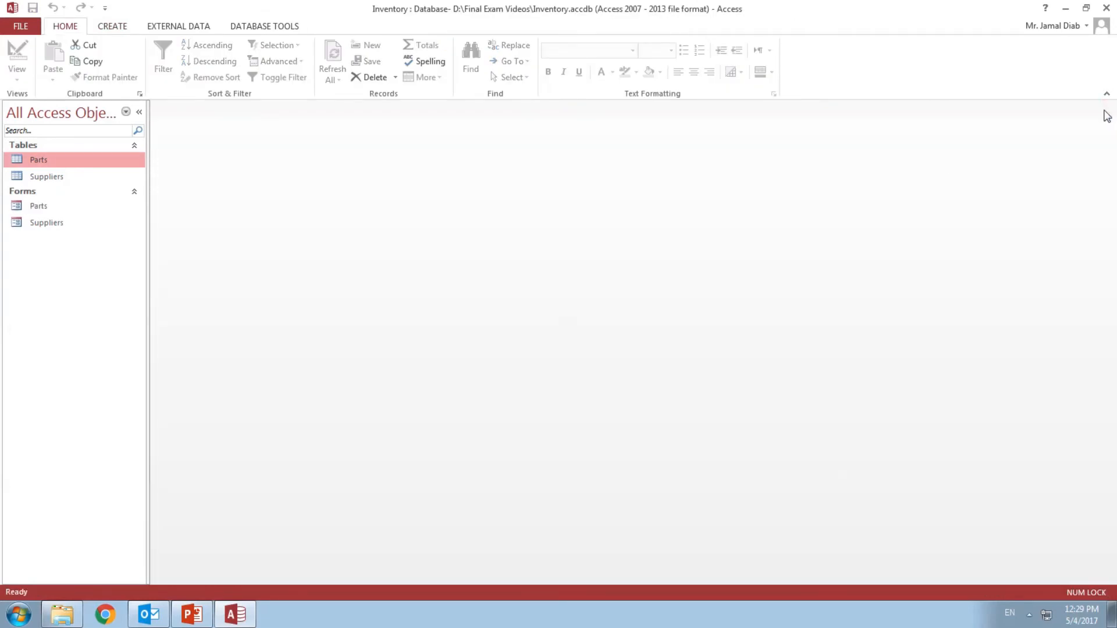
Step: Start a report with the Report Wizard using SupplierName from the Suppliers table and PartDescription from the Parts table
left_click(107, 30)
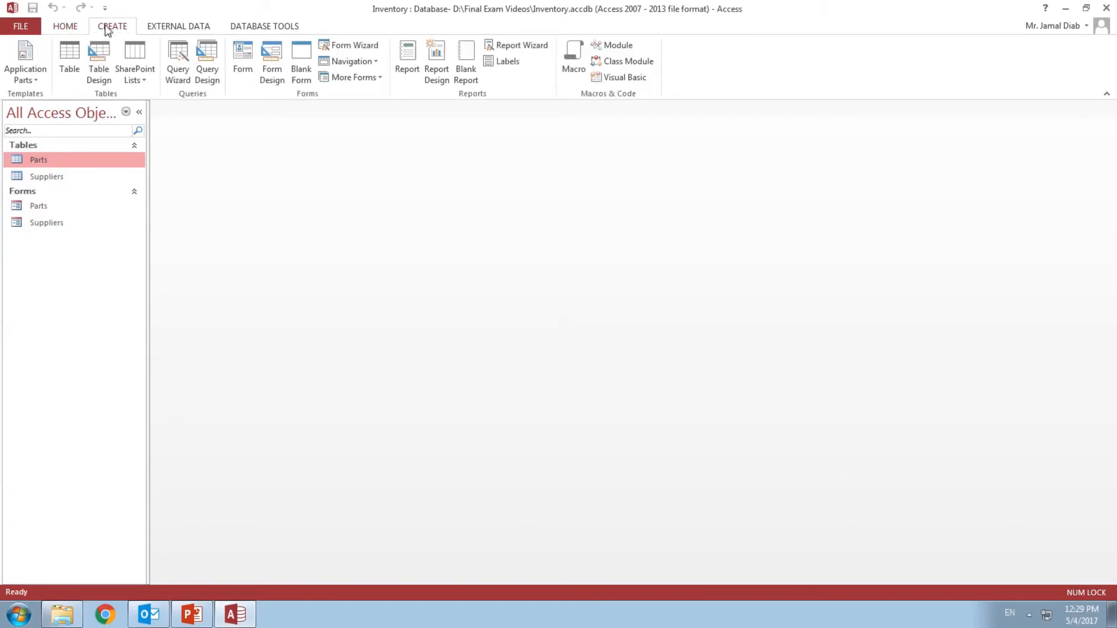
left_click(515, 47)
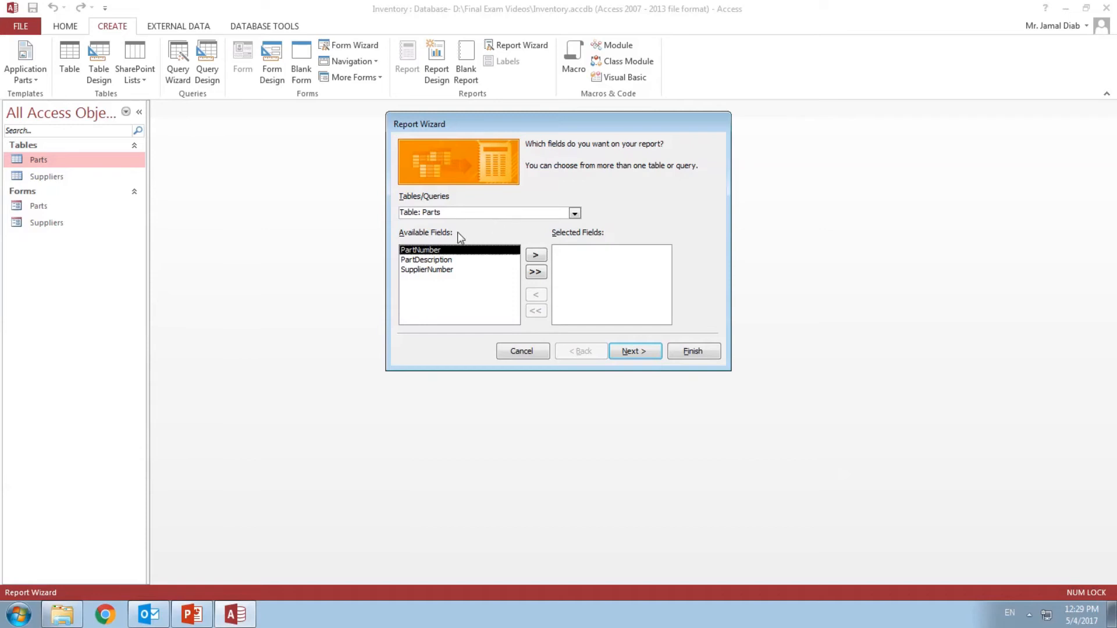
left_click(573, 214)
left_click(512, 235)
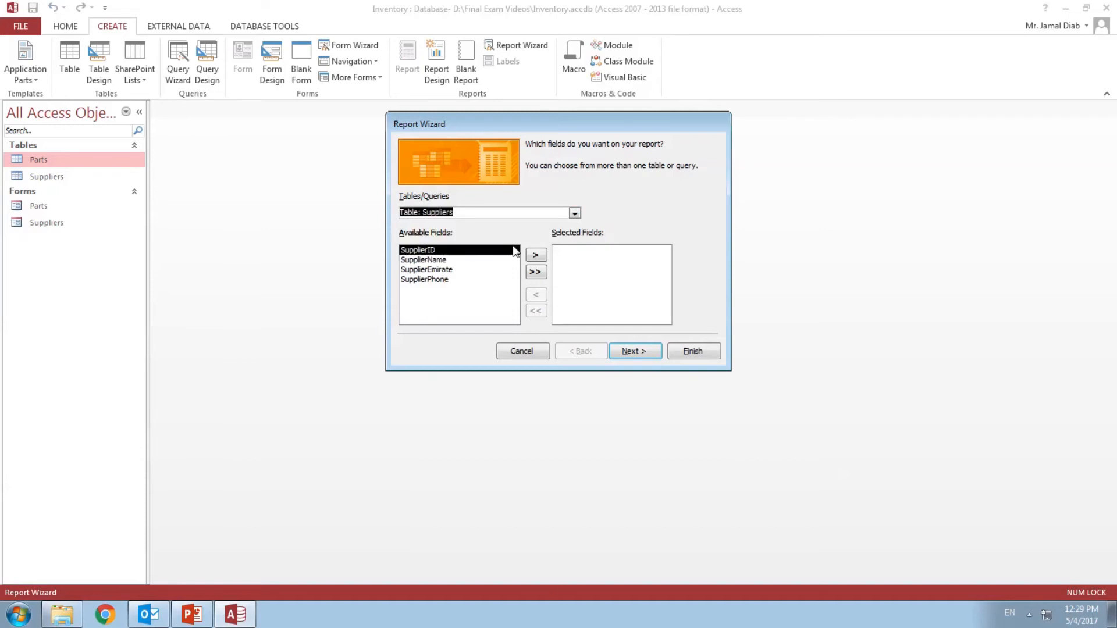
left_click(442, 261)
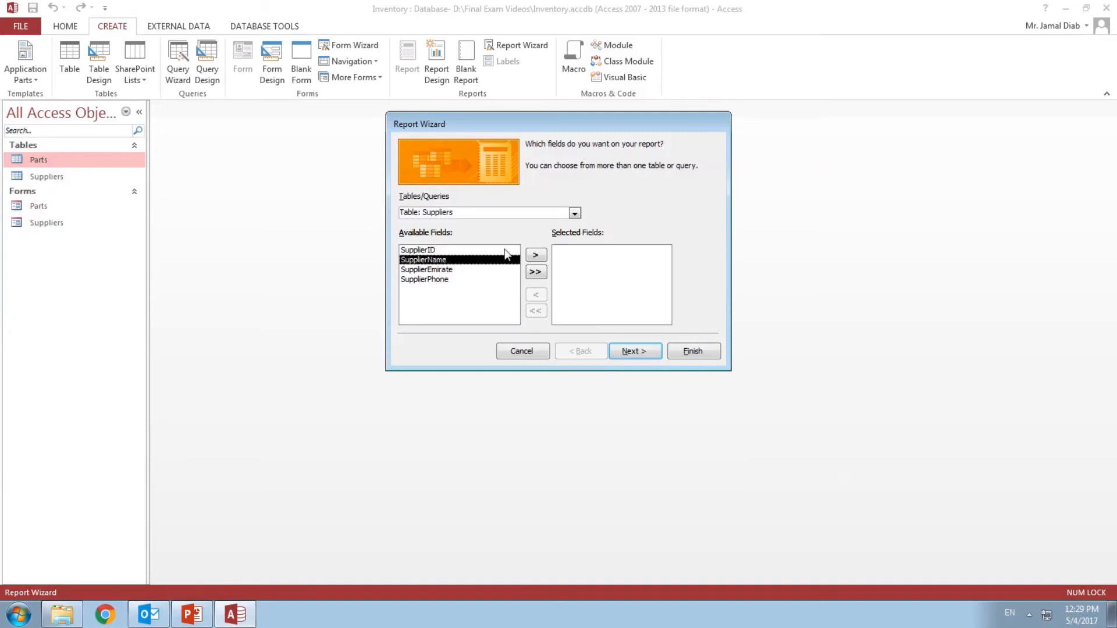
left_click(536, 256)
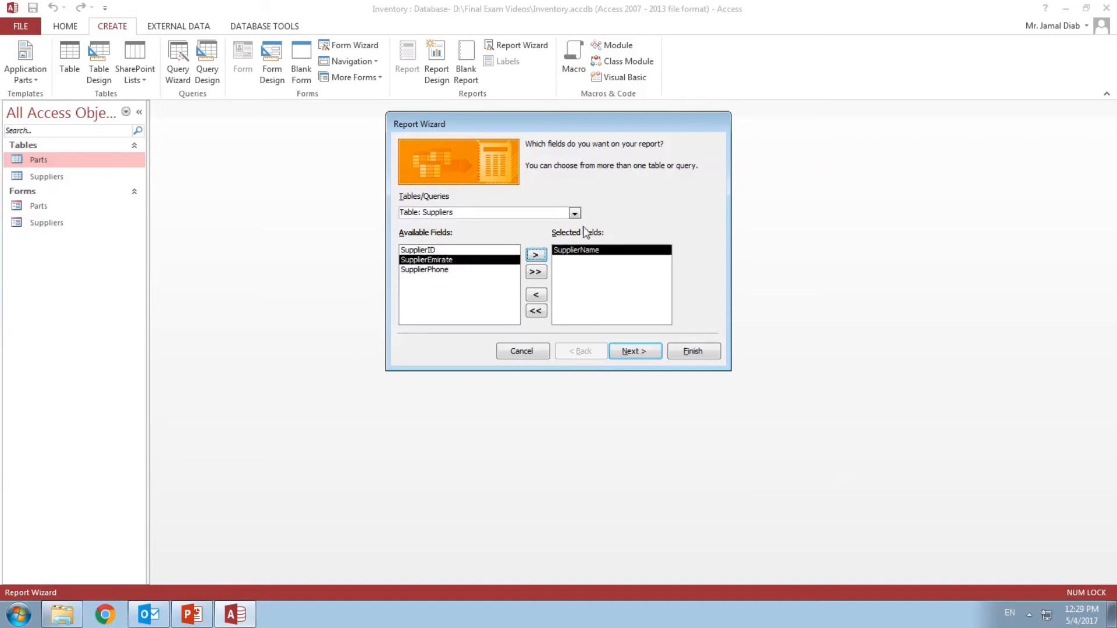
left_click(575, 213)
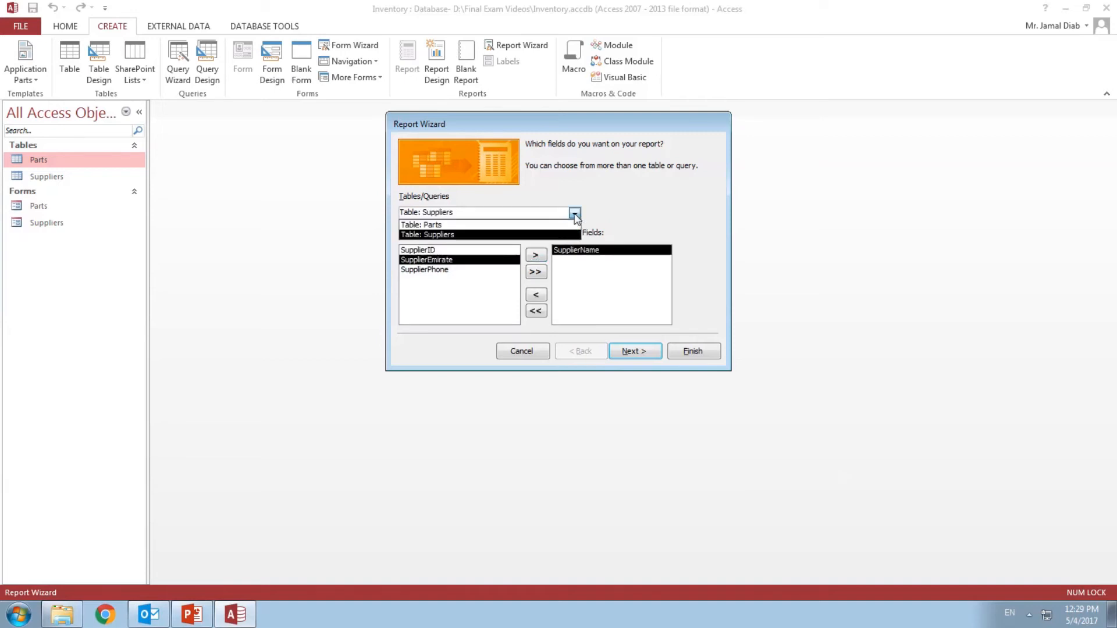
left_click(531, 226)
left_click(493, 261)
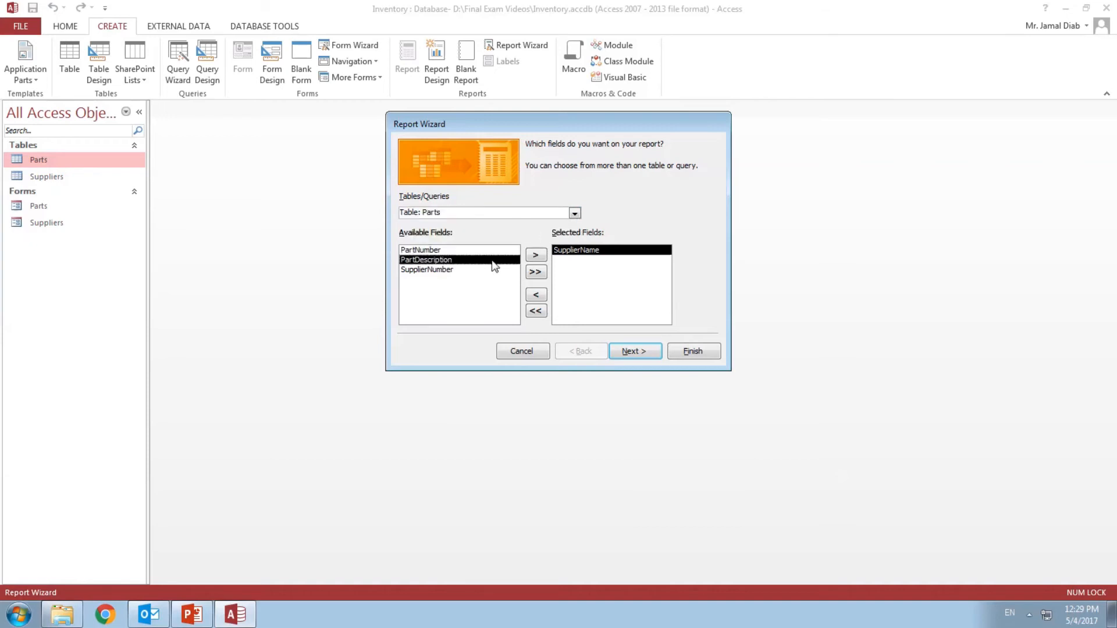
left_click(536, 256)
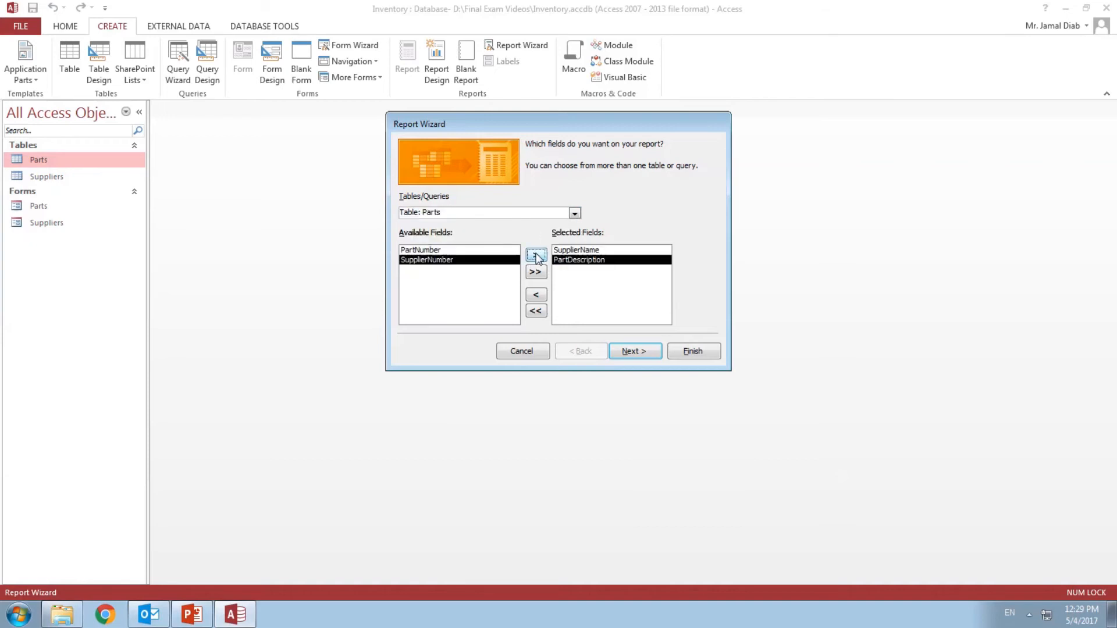
left_click(637, 349)
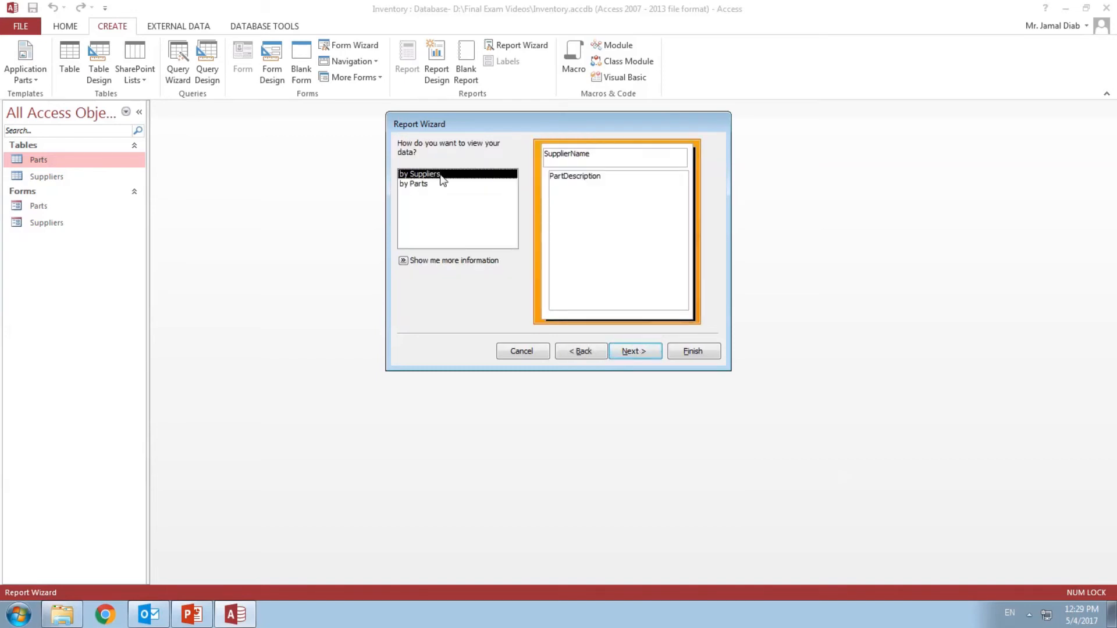
Step: Finish the report viewed by Suppliers, sorted ascending by PartDescription, in stepped portrait layout with the title Suppliers, and close its preview
left_click(642, 354)
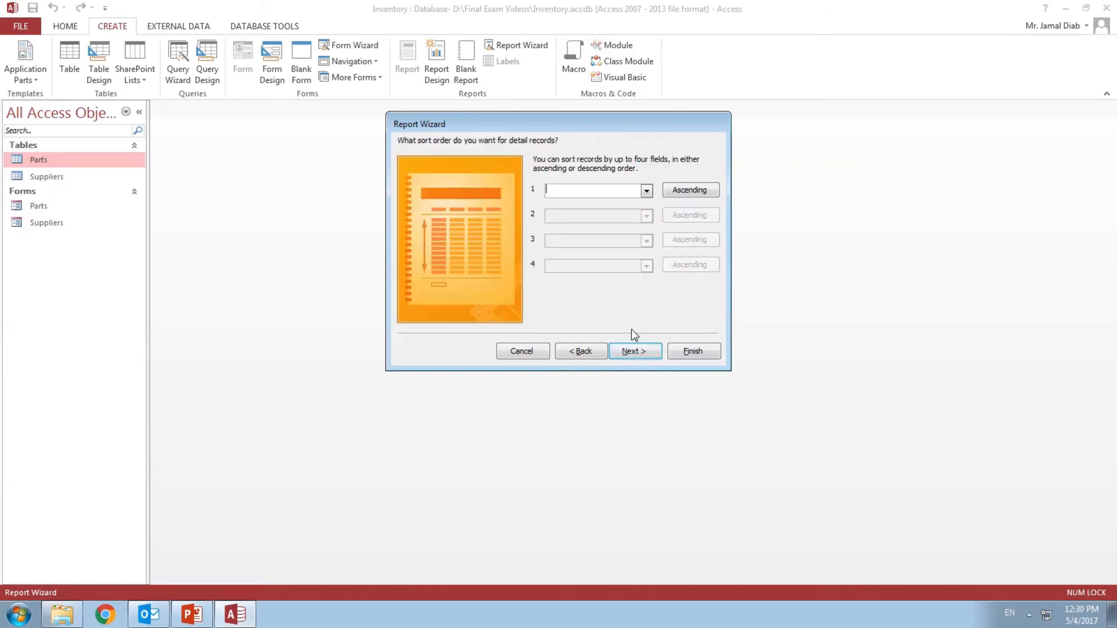
left_click(645, 192)
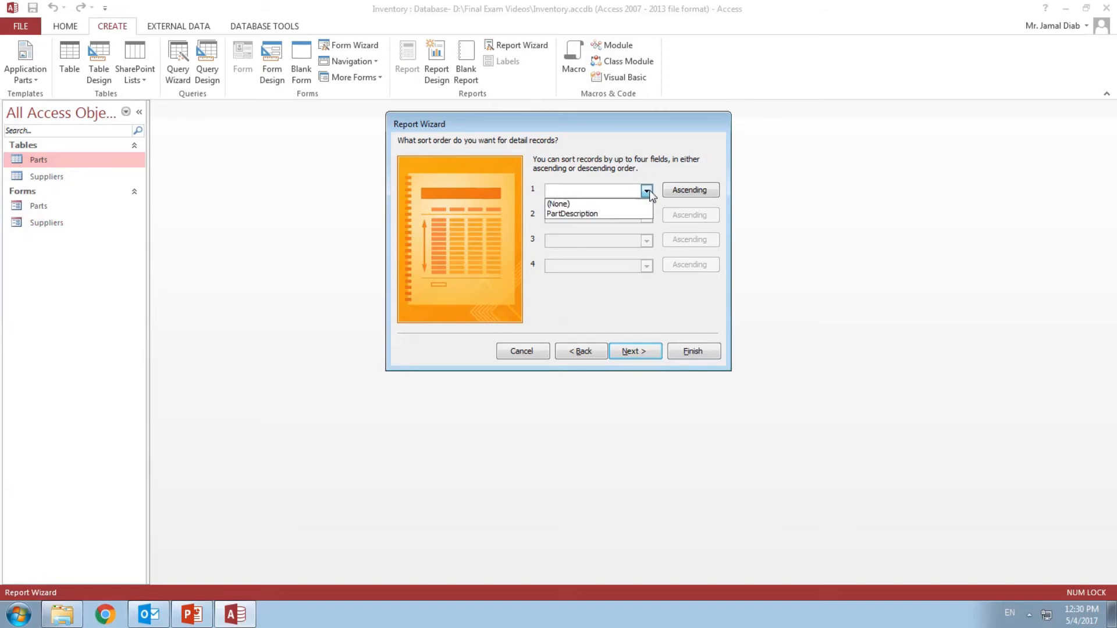
left_click(600, 214)
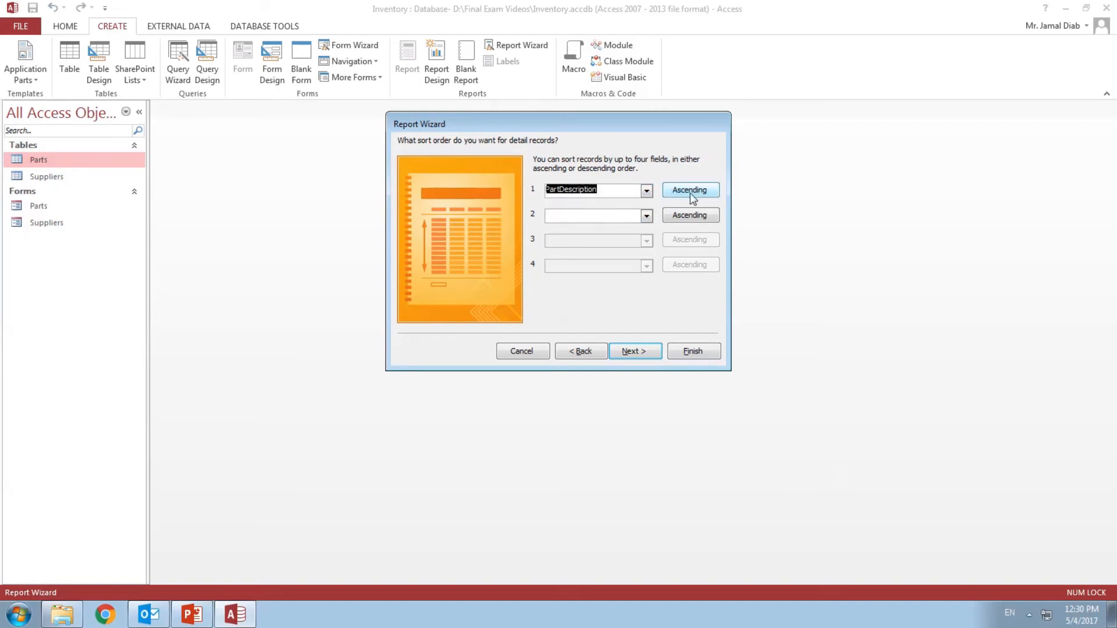
left_click(631, 351)
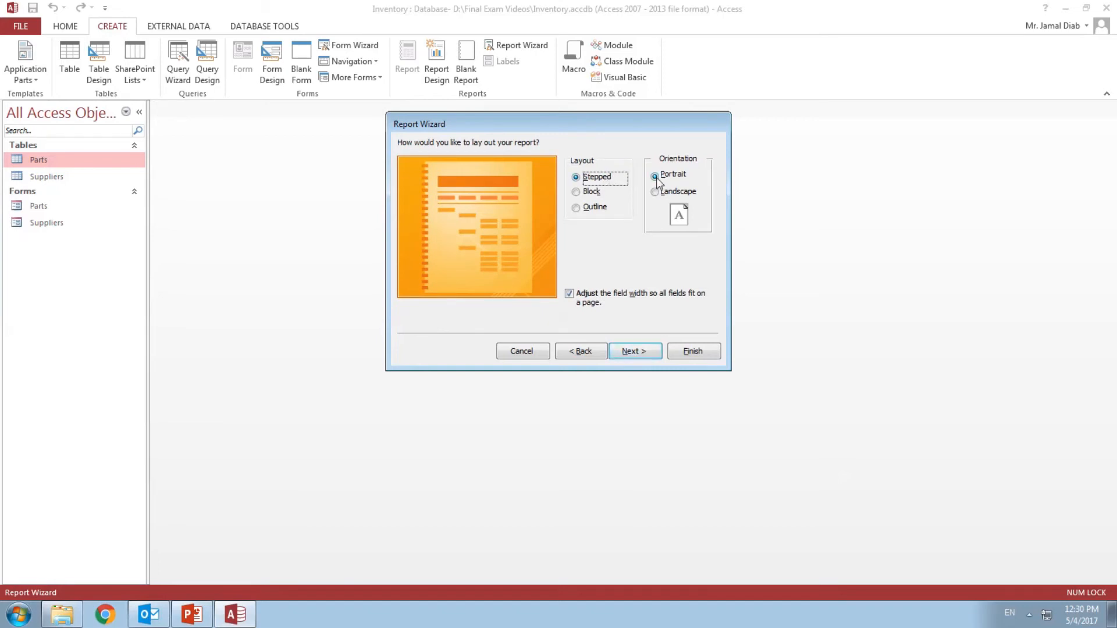
left_click(635, 352)
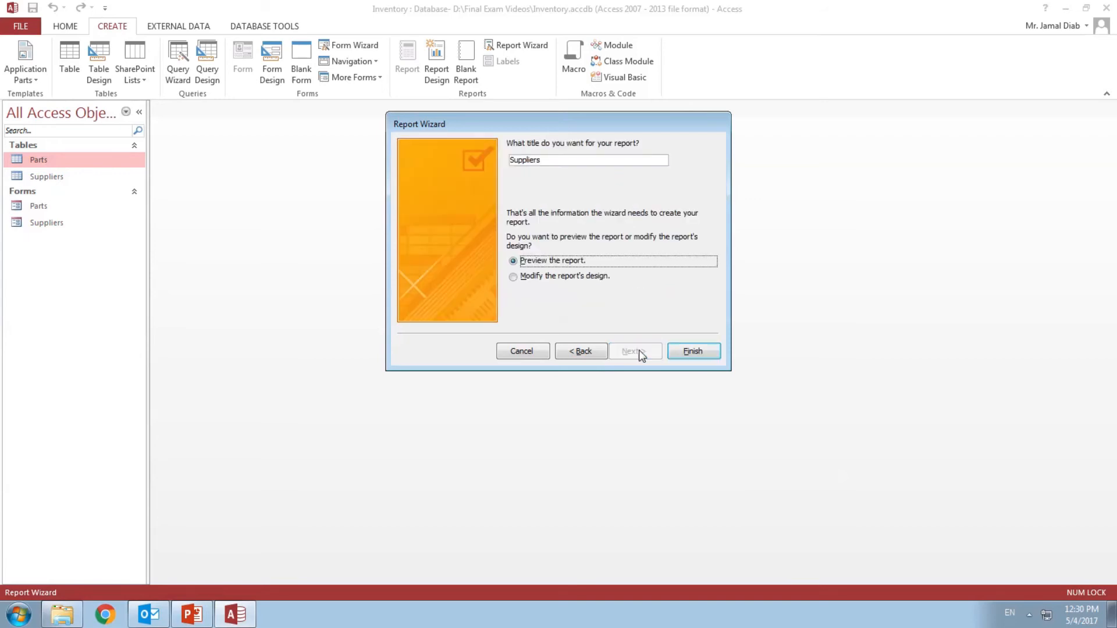
left_click(570, 158)
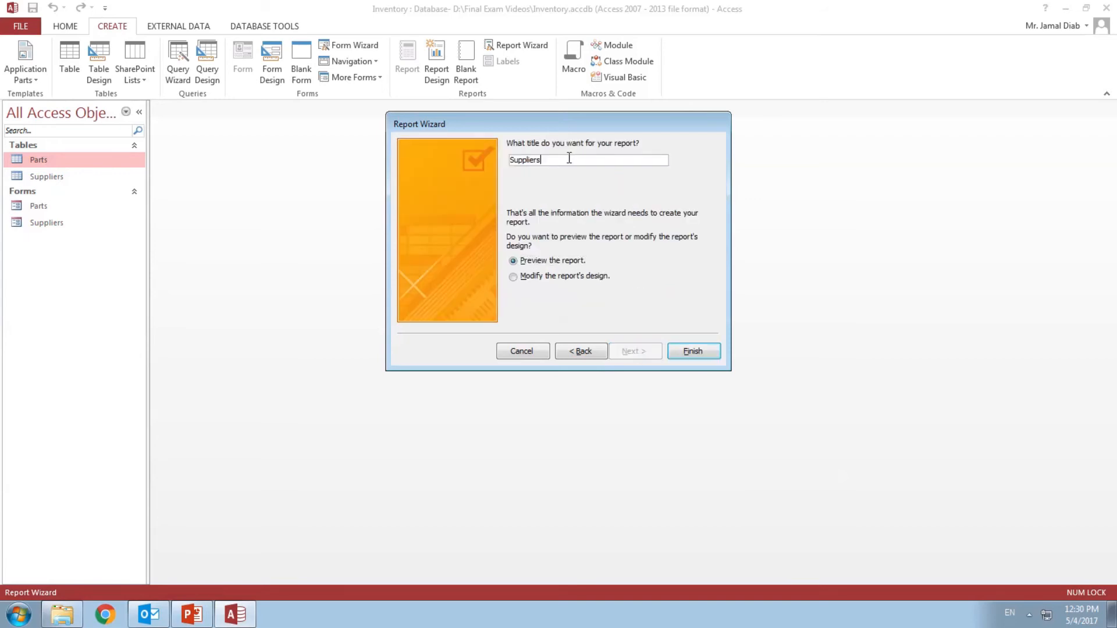
left_click(694, 351)
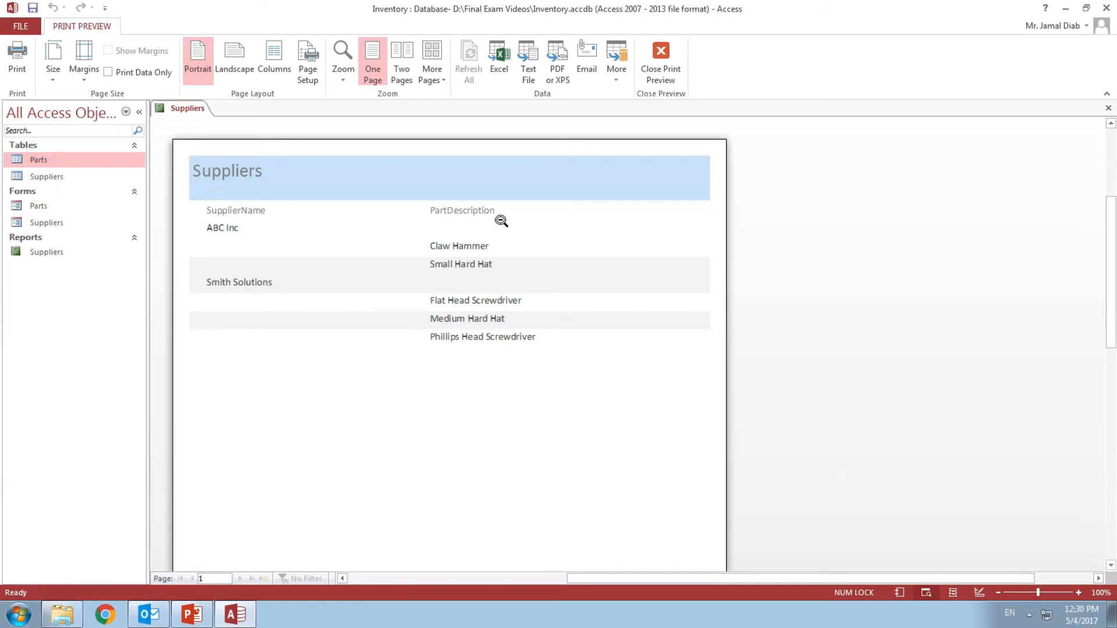
left_click(1108, 112)
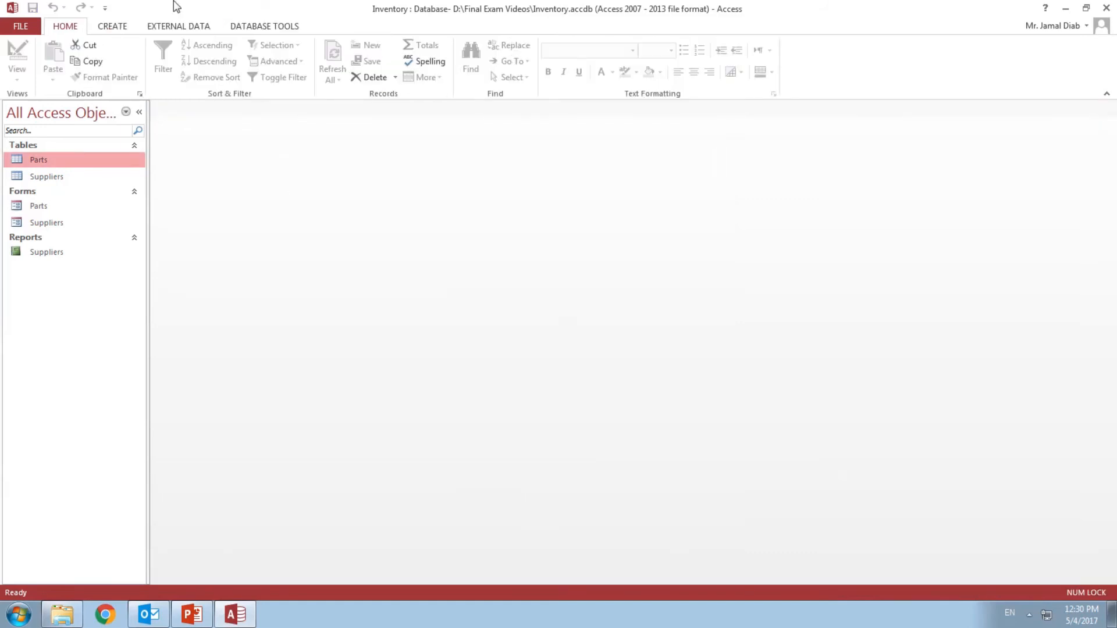
Step: Start a new query in design view and add the Suppliers and Parts tables to it
left_click(112, 28)
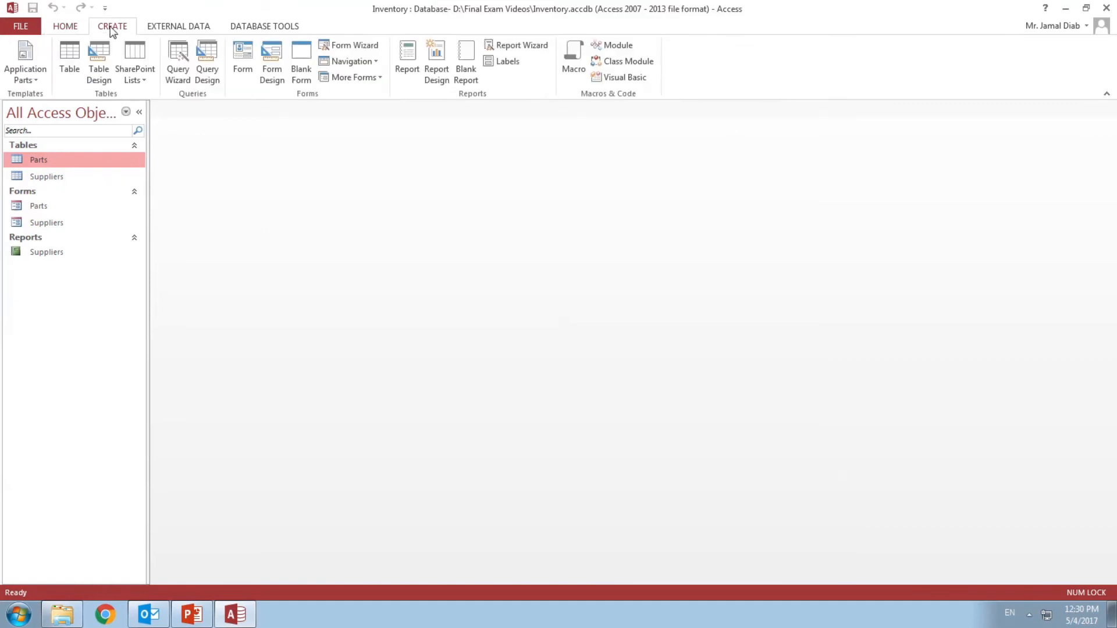
left_click(209, 61)
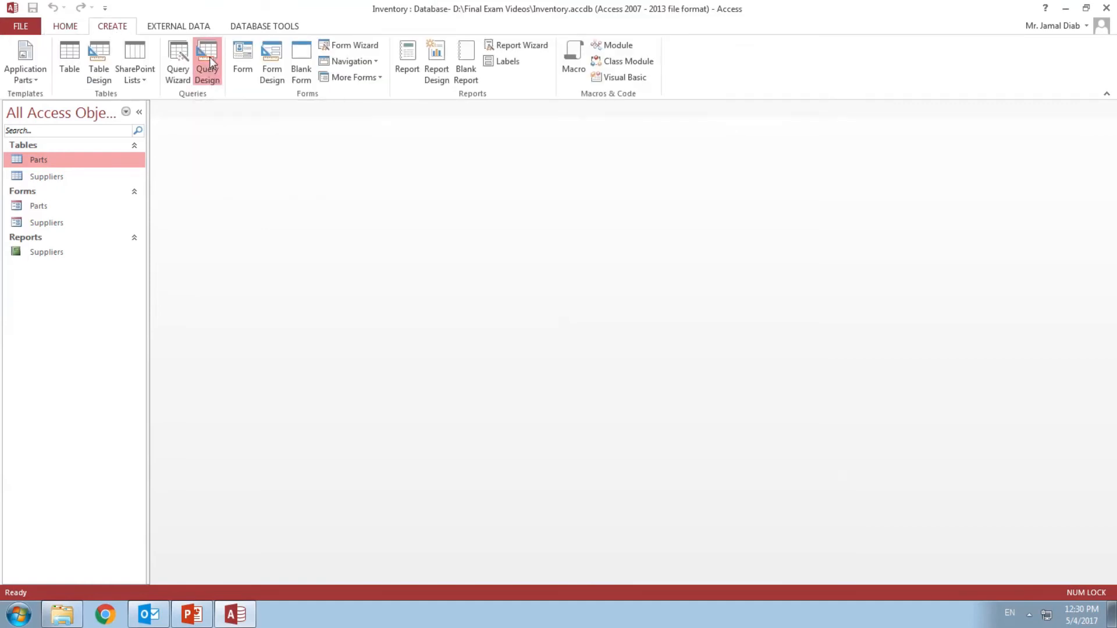
left_click_drag(538, 391, 622, 133)
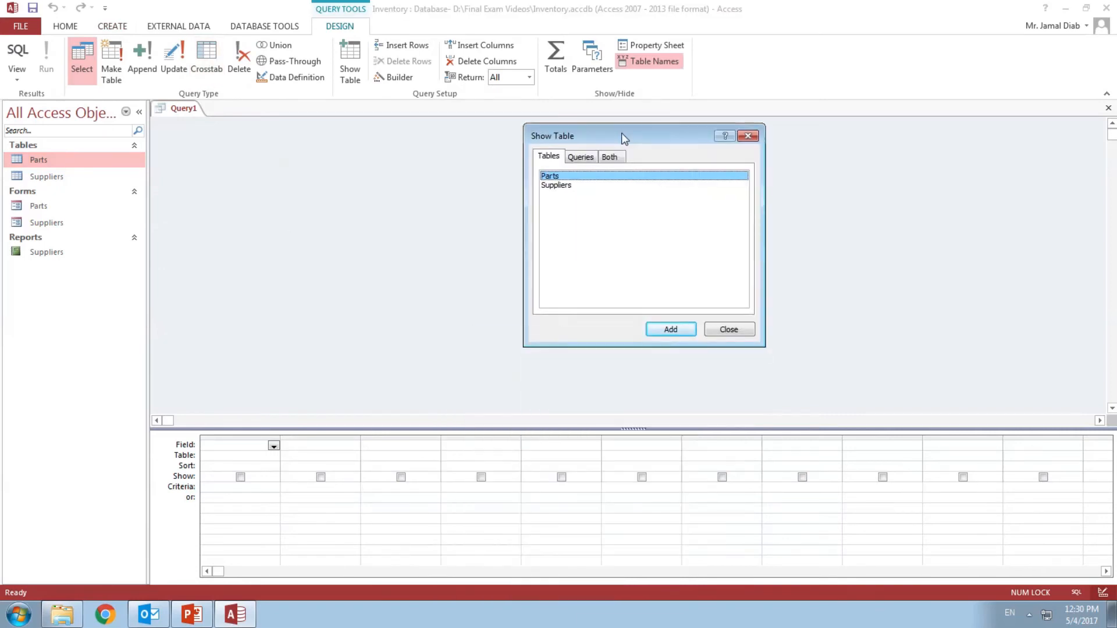
double_click(564, 176)
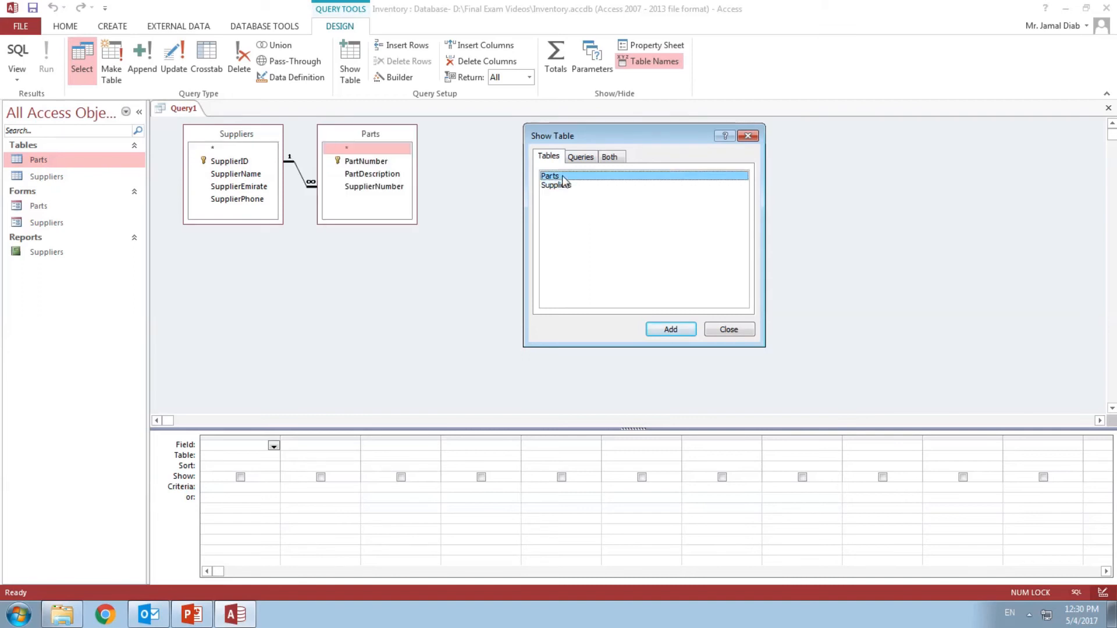
left_click(728, 330)
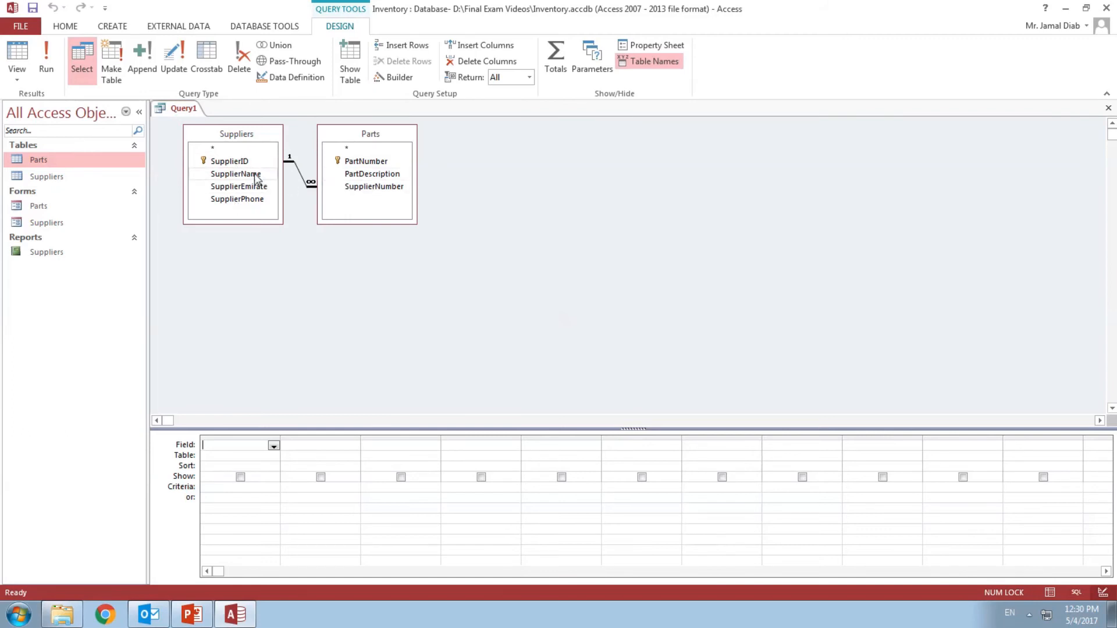
Step: Add SupplierName, SupplierEmirate and PartDescription to the query, with the criterion Abu Dhabi for SupplierEmirate
double_click(255, 174)
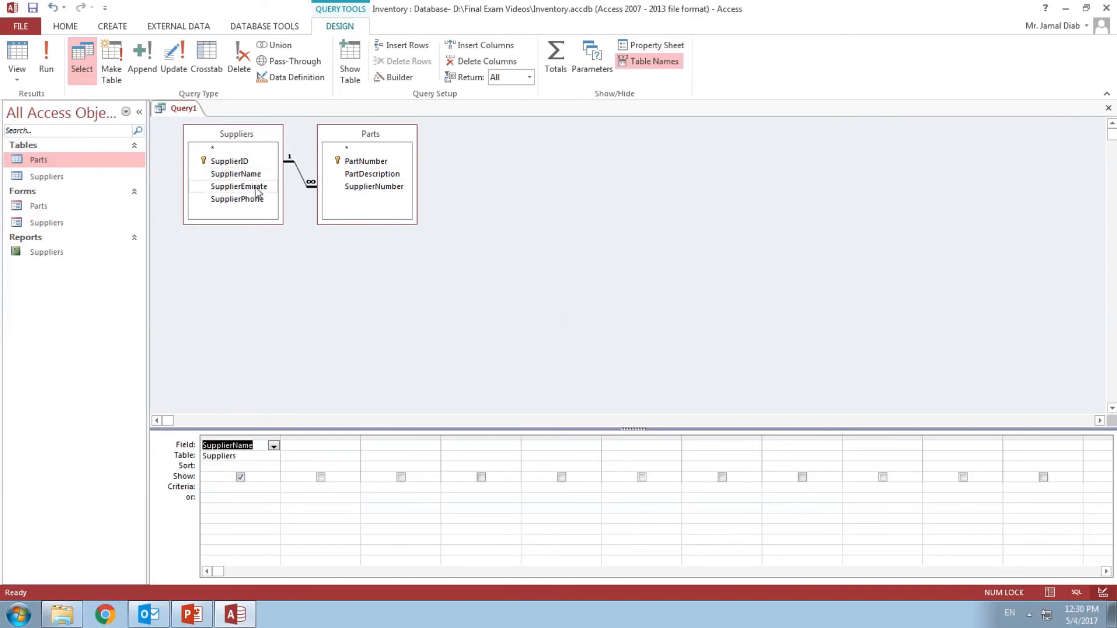
double_click(258, 187)
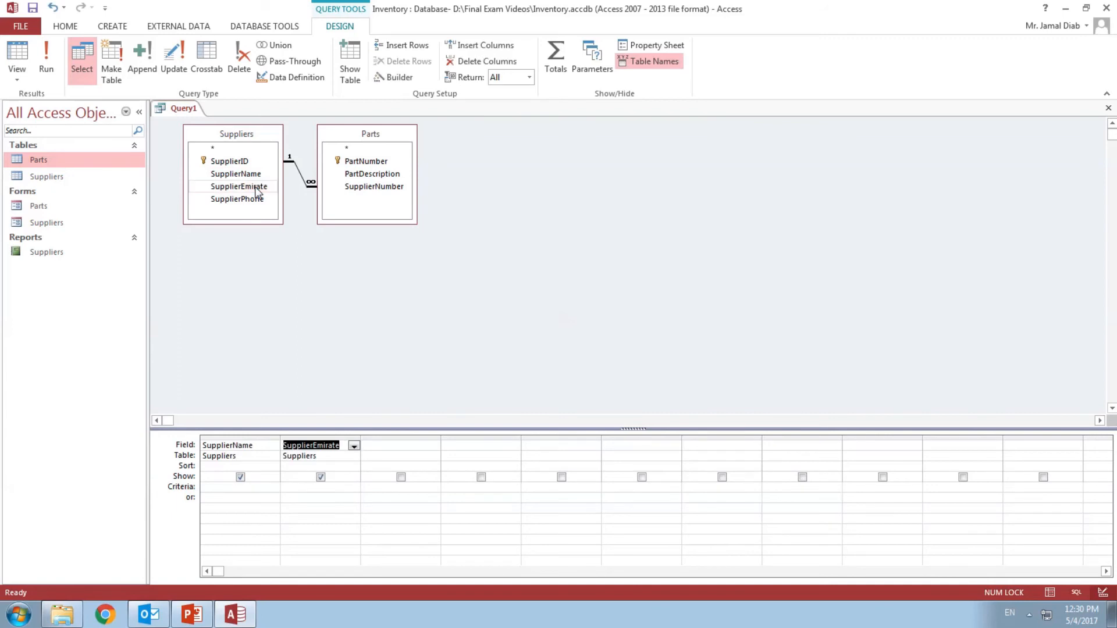
double_click(376, 174)
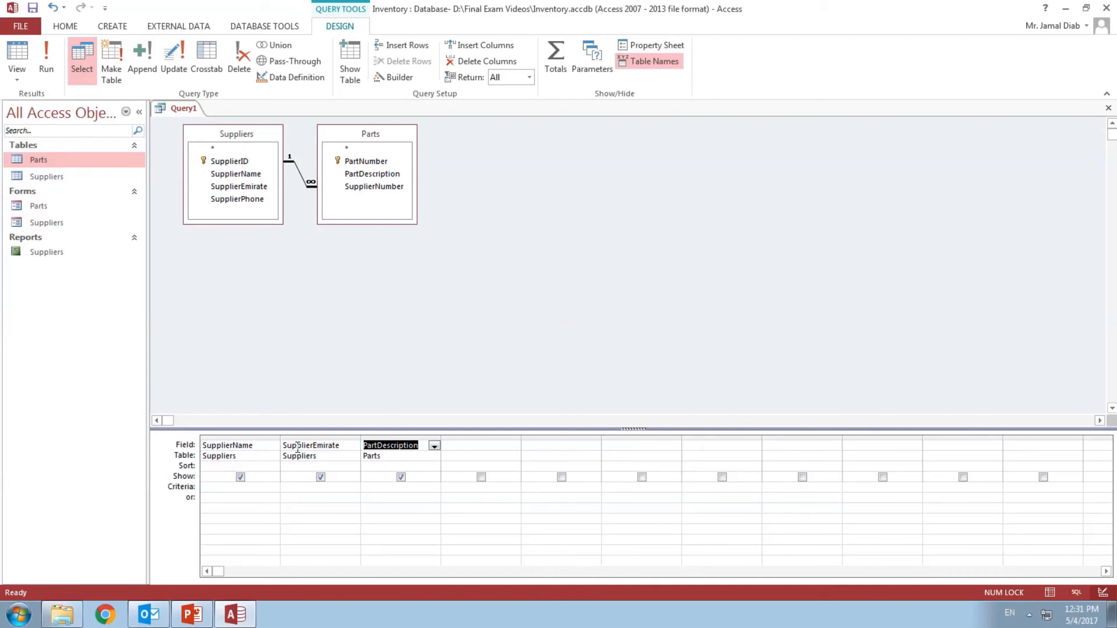
left_click(304, 487)
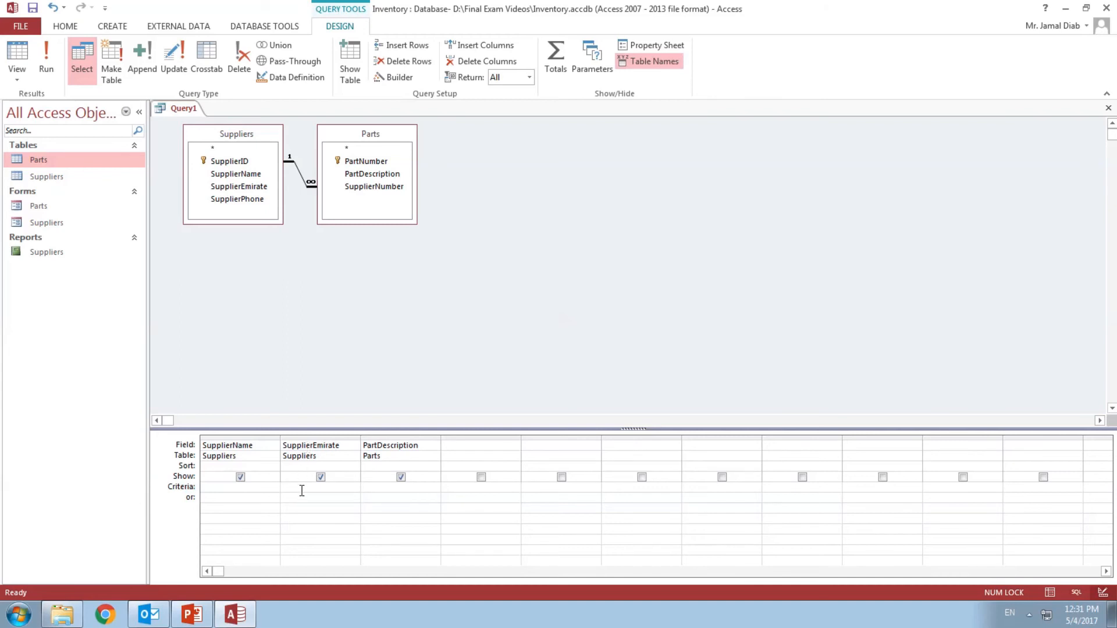
type("Abu Dhabi")
Step: Save the query as AbuDhabiSupplierParts, and run it to check its records before closing it
right_click(175, 108)
left_click(201, 118)
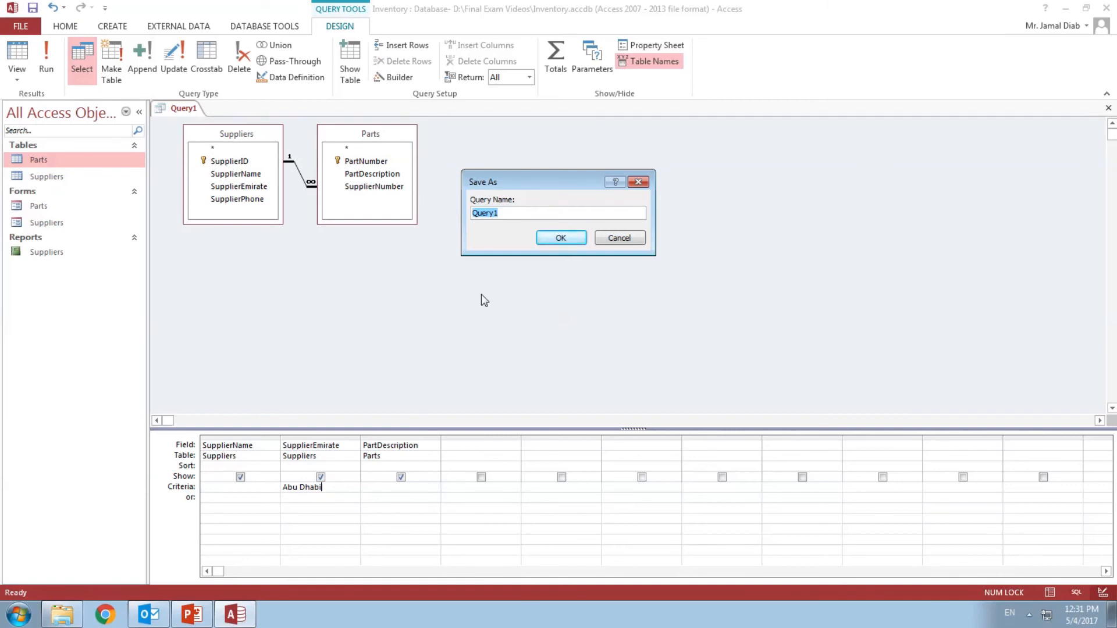
type("AbuDhabiSupplierParts")
left_click(567, 240)
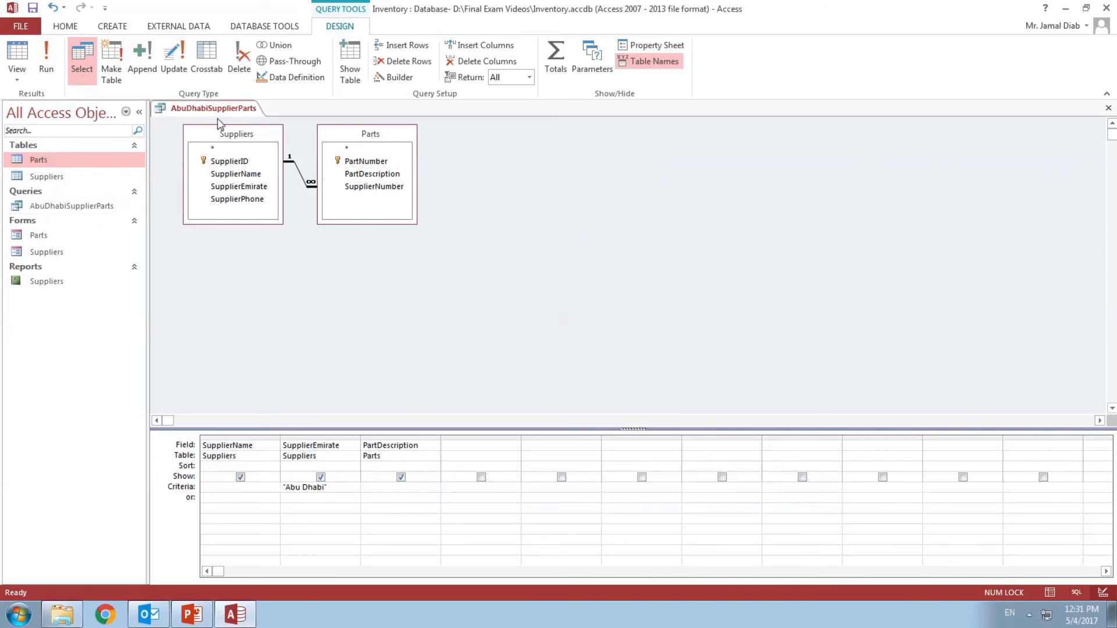
left_click(45, 58)
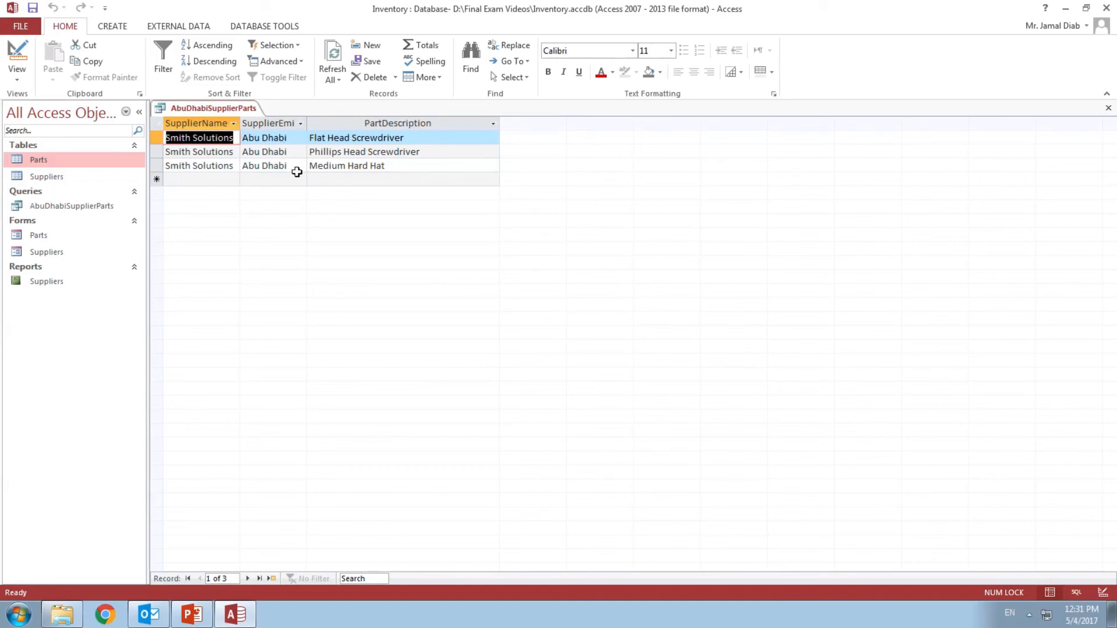
left_click(1109, 109)
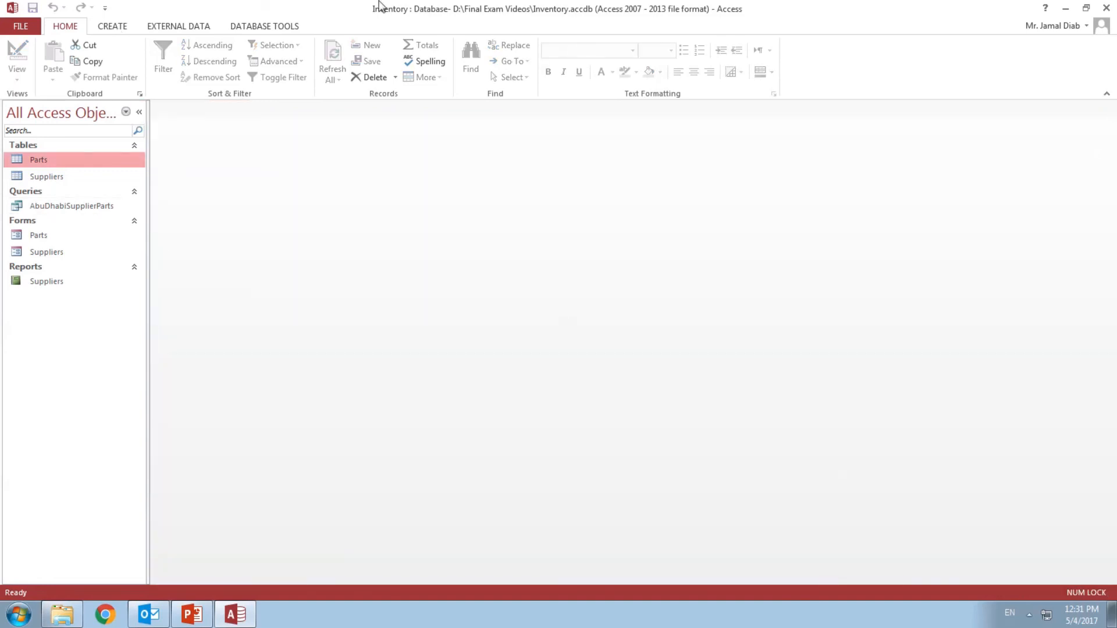
mouse_move(434, 7)
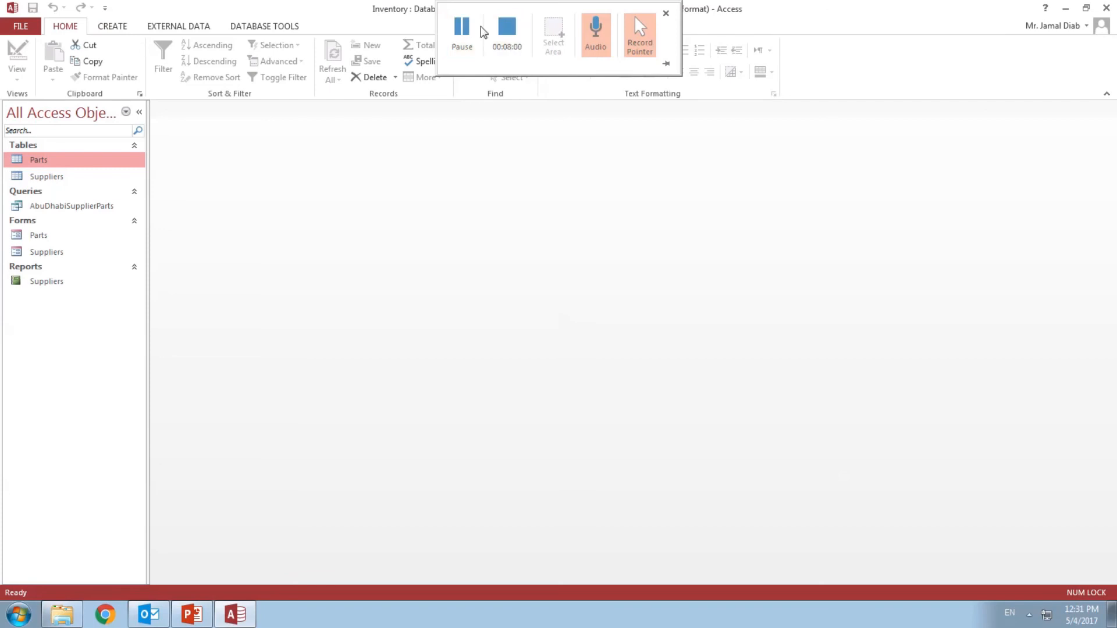
left_click(461, 36)
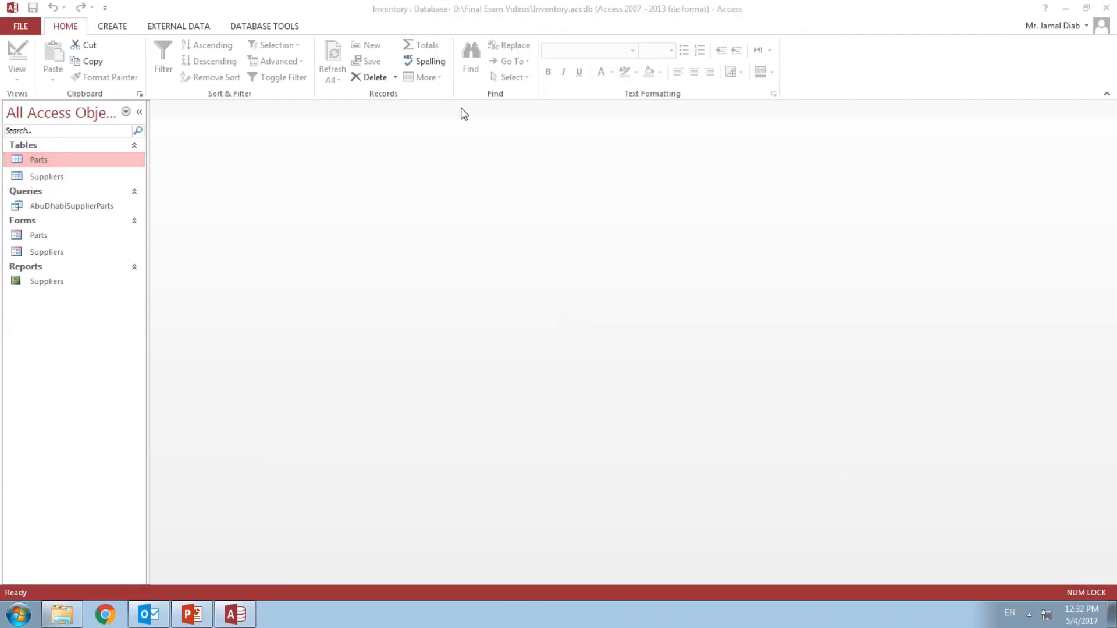
Step: Create another query in design view and add the Suppliers and Parts tables to it
left_click(114, 30)
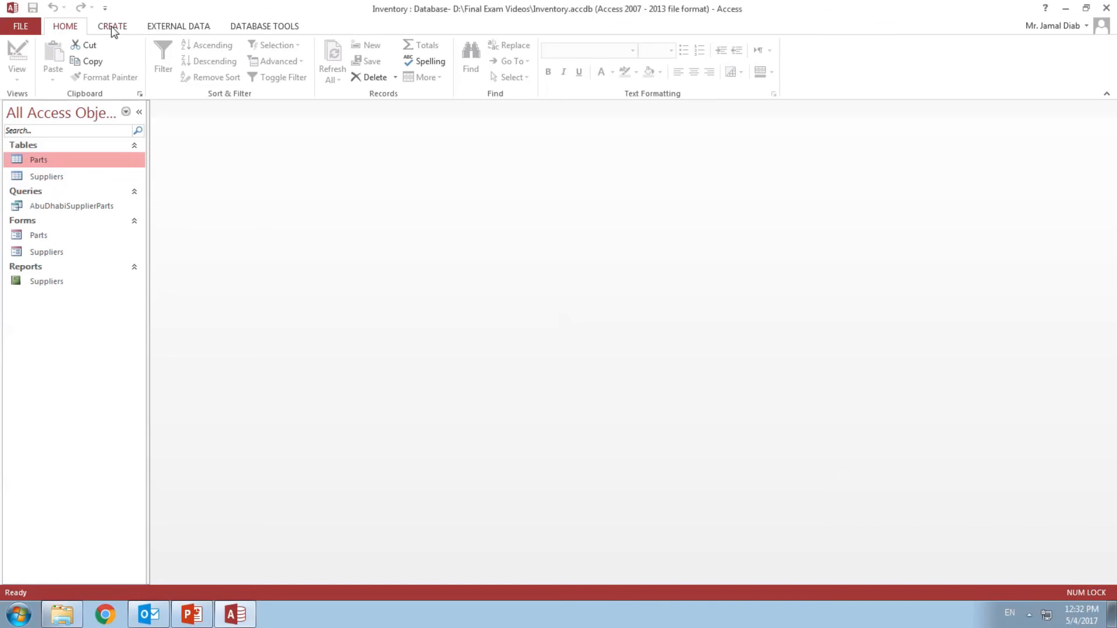
left_click(114, 30)
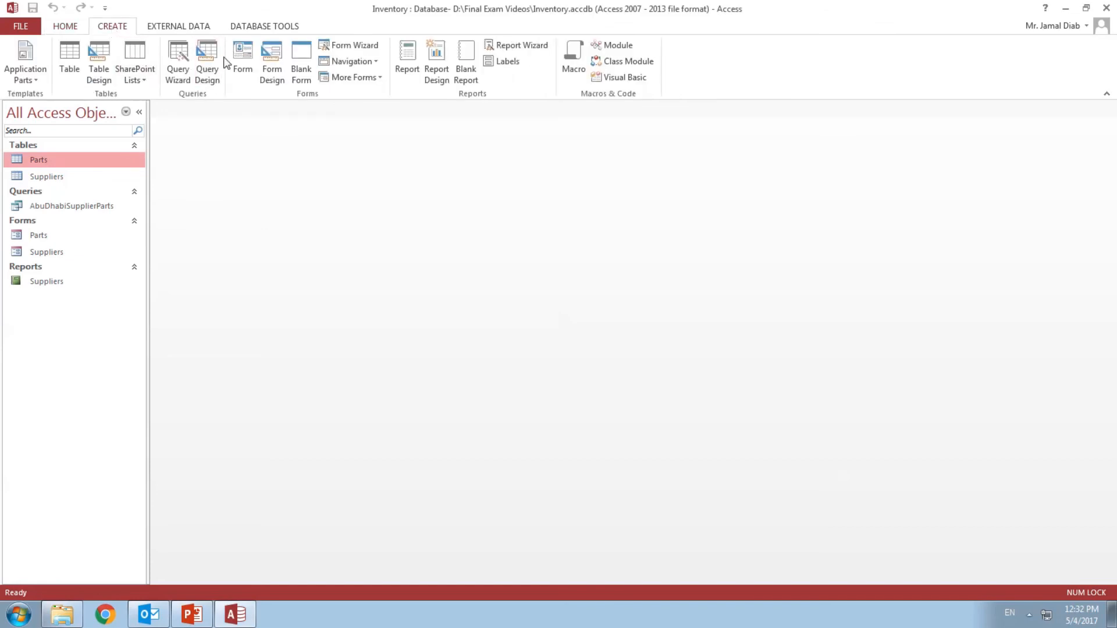
left_click(207, 64)
double_click(473, 440)
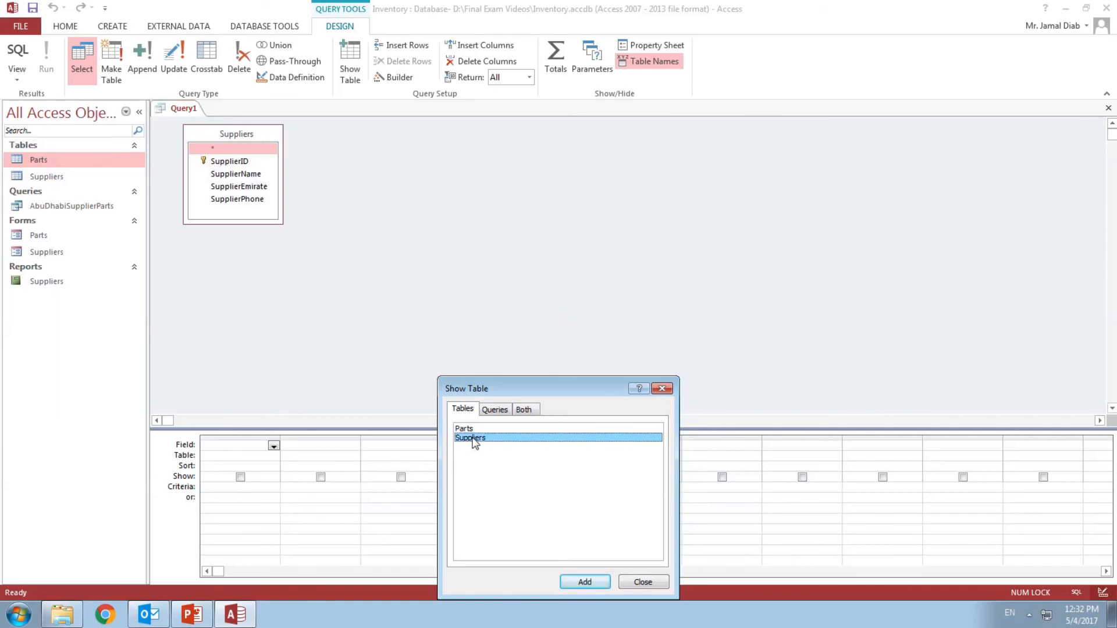
double_click(474, 431)
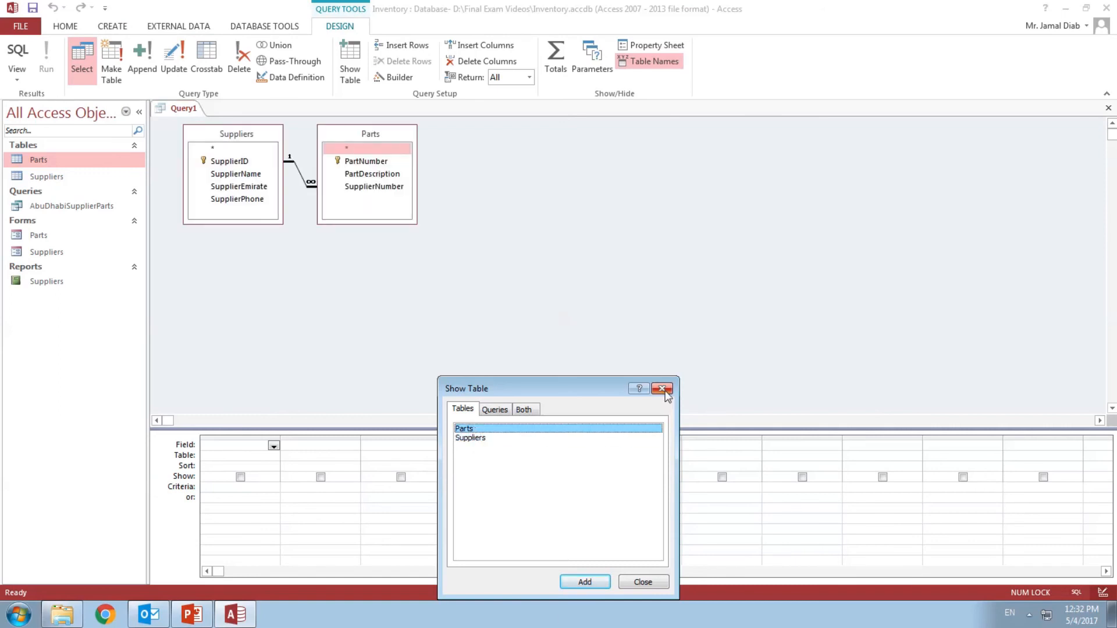
left_click(663, 389)
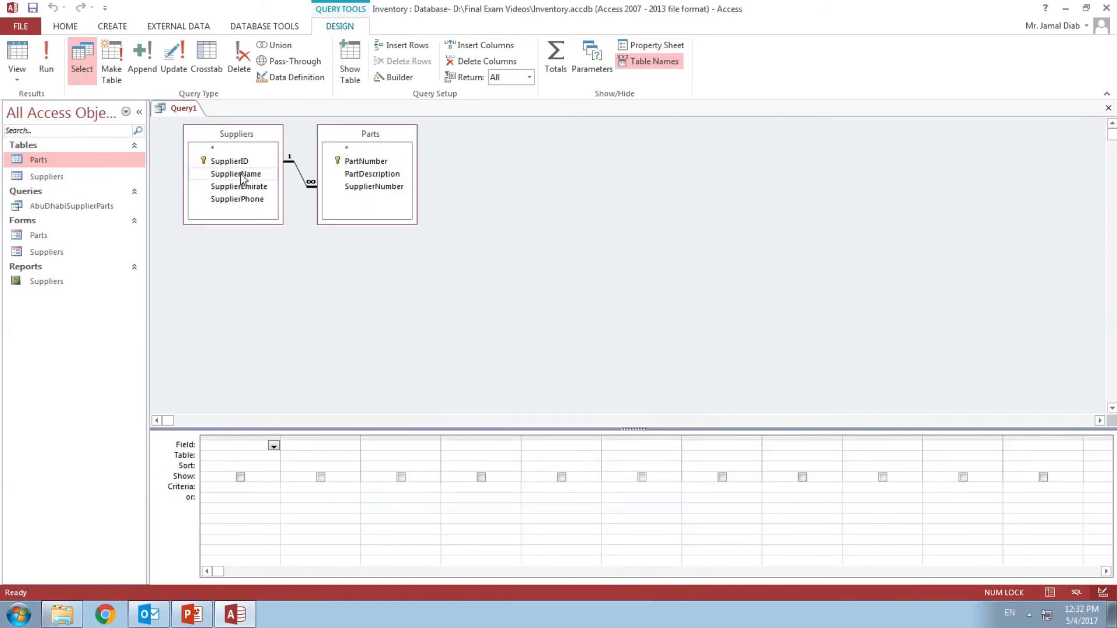
Step: Add SupplierName, SupplierEmirate and PartDescription to the query grid, with the criterion Dubai for SupplierEmirate
double_click(241, 175)
double_click(252, 187)
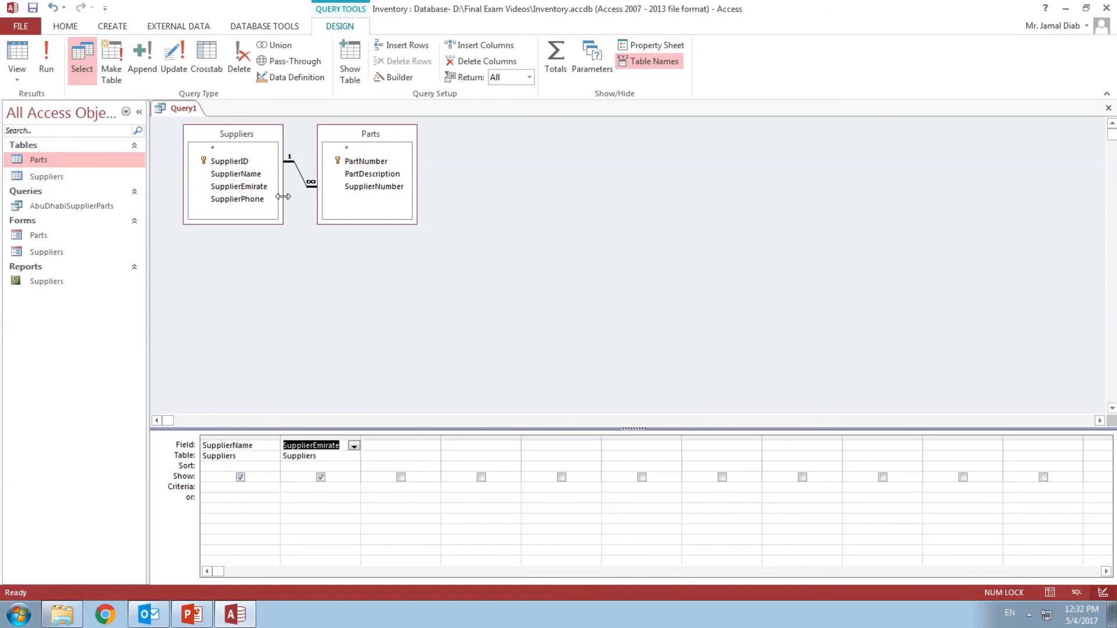
double_click(372, 174)
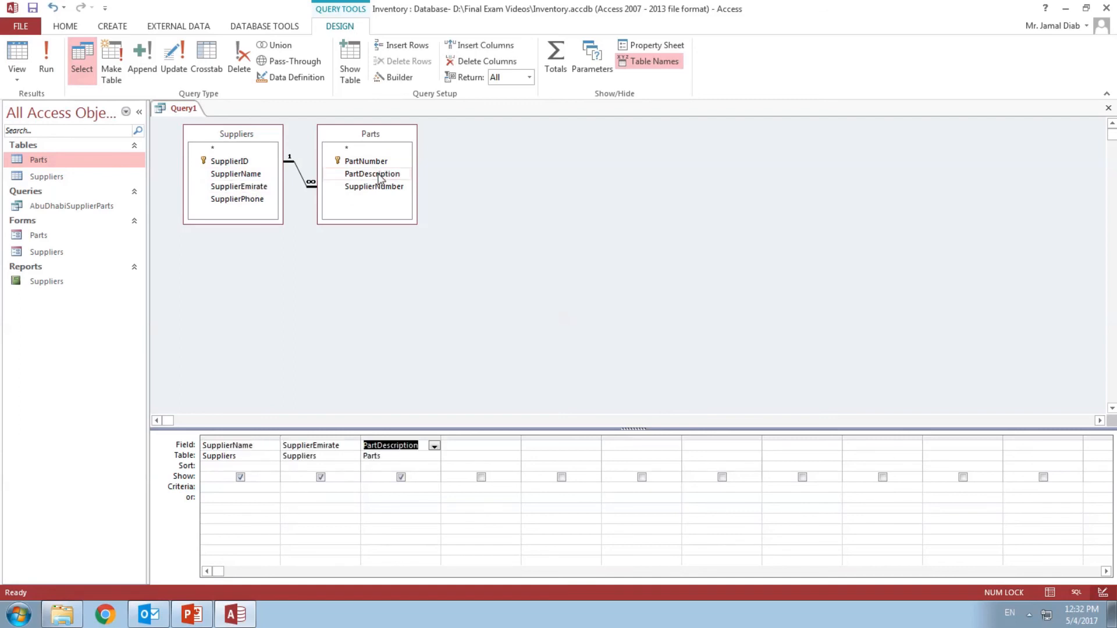
left_click(307, 490)
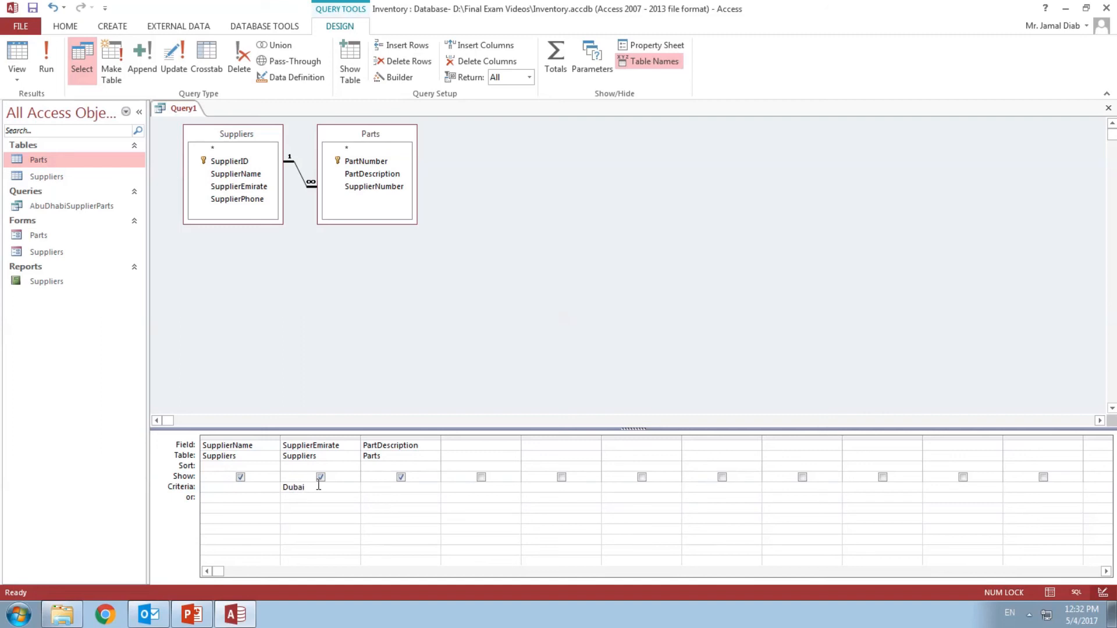
left_click(320, 497)
Step: Save the query as DubaiSupplierParts and close its design
right_click(187, 109)
left_click(221, 119)
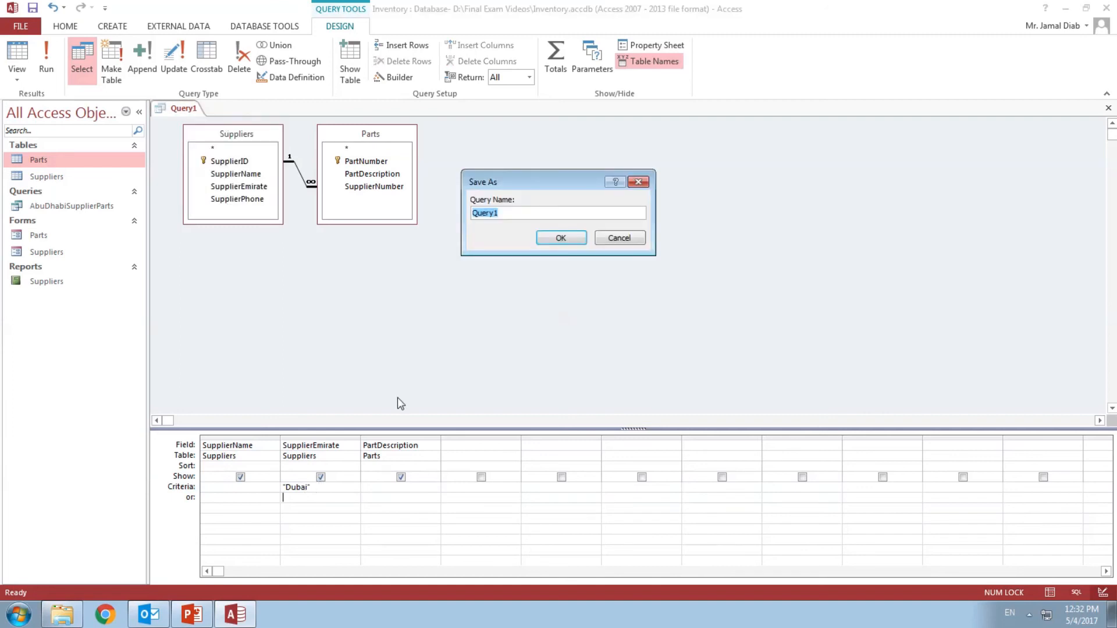
type("DubaiSupplierParts")
left_click(562, 239)
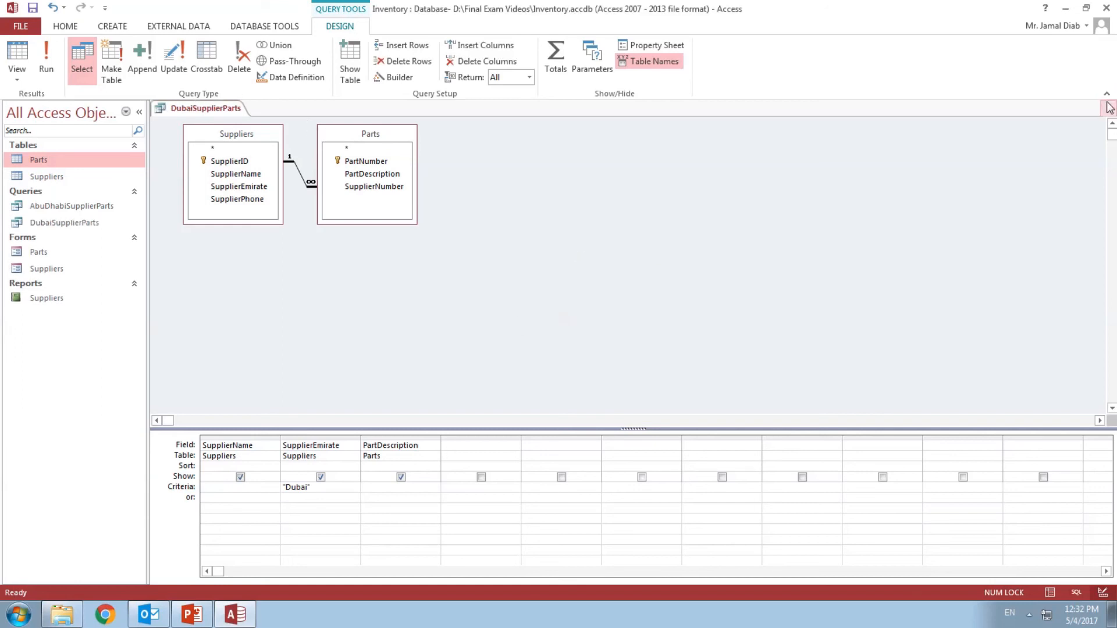
left_click(1108, 108)
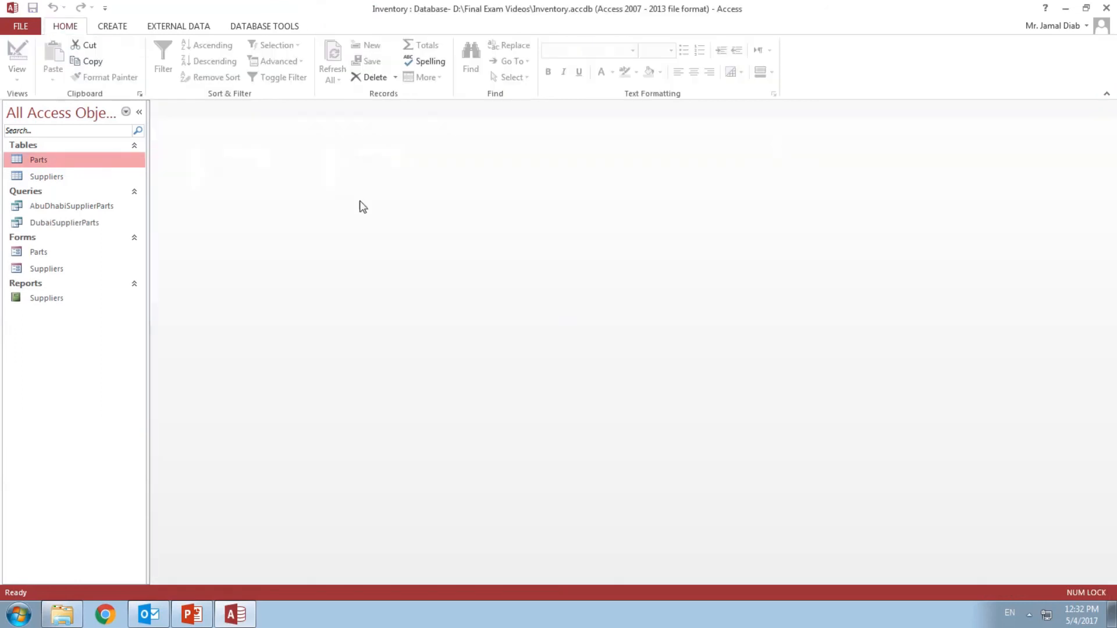
Step: Run the saved DubaiSupplierParts query to check its records, and close the datasheet
double_click(87, 223)
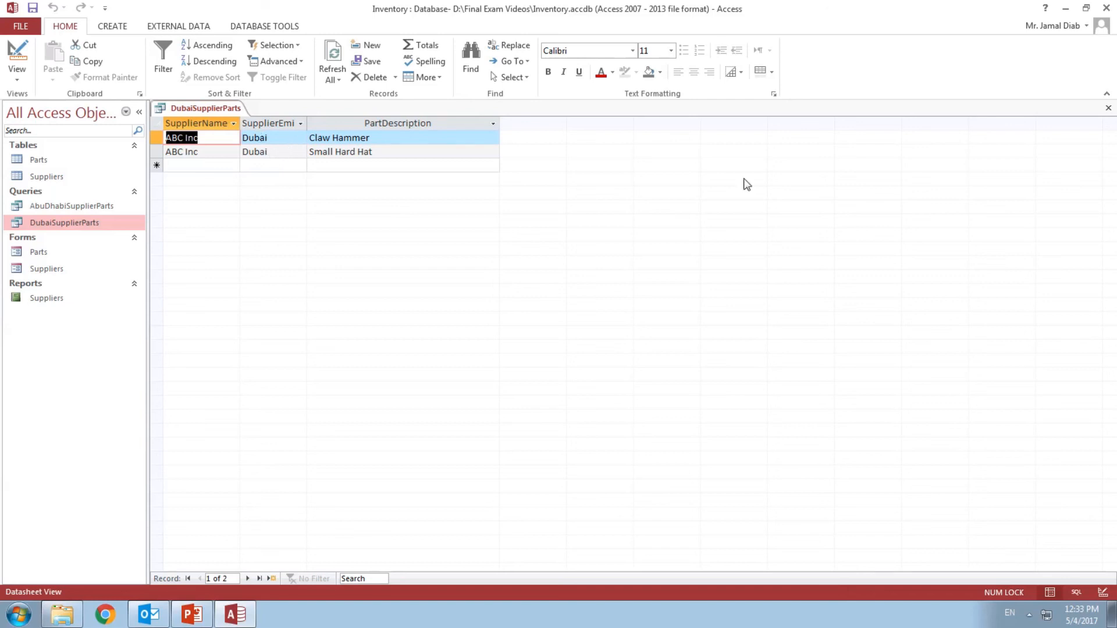
left_click(1109, 108)
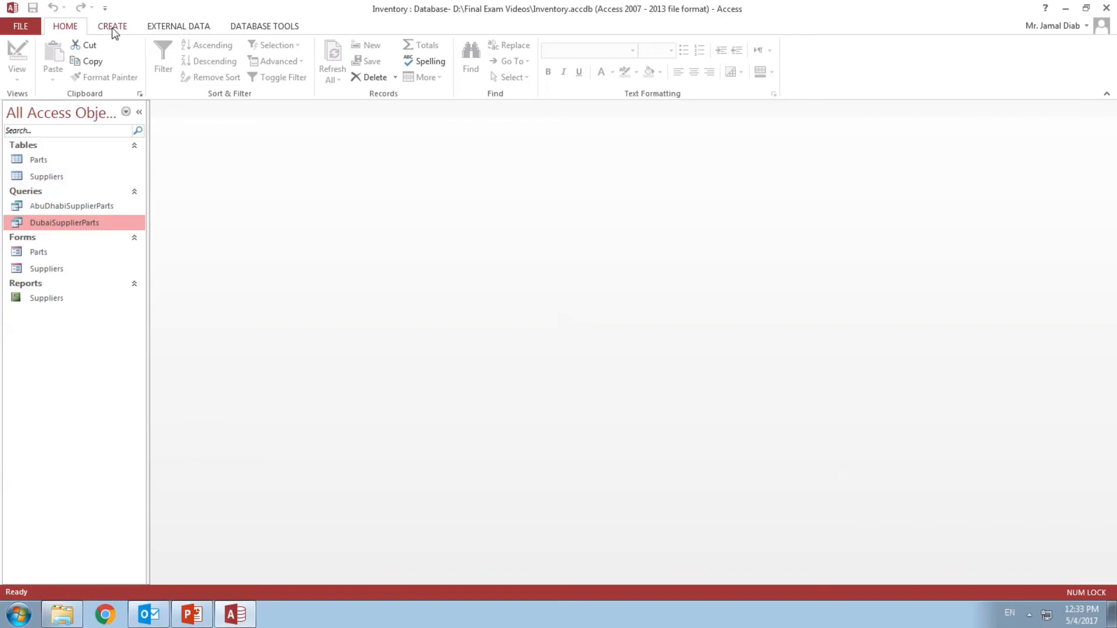
mouse_move(461, 5)
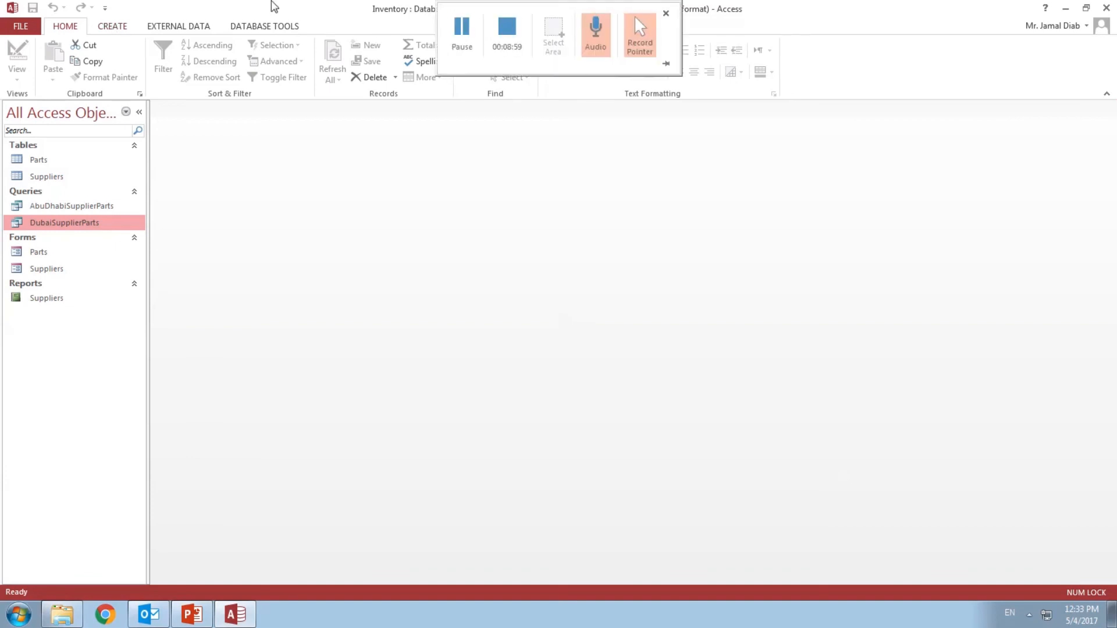